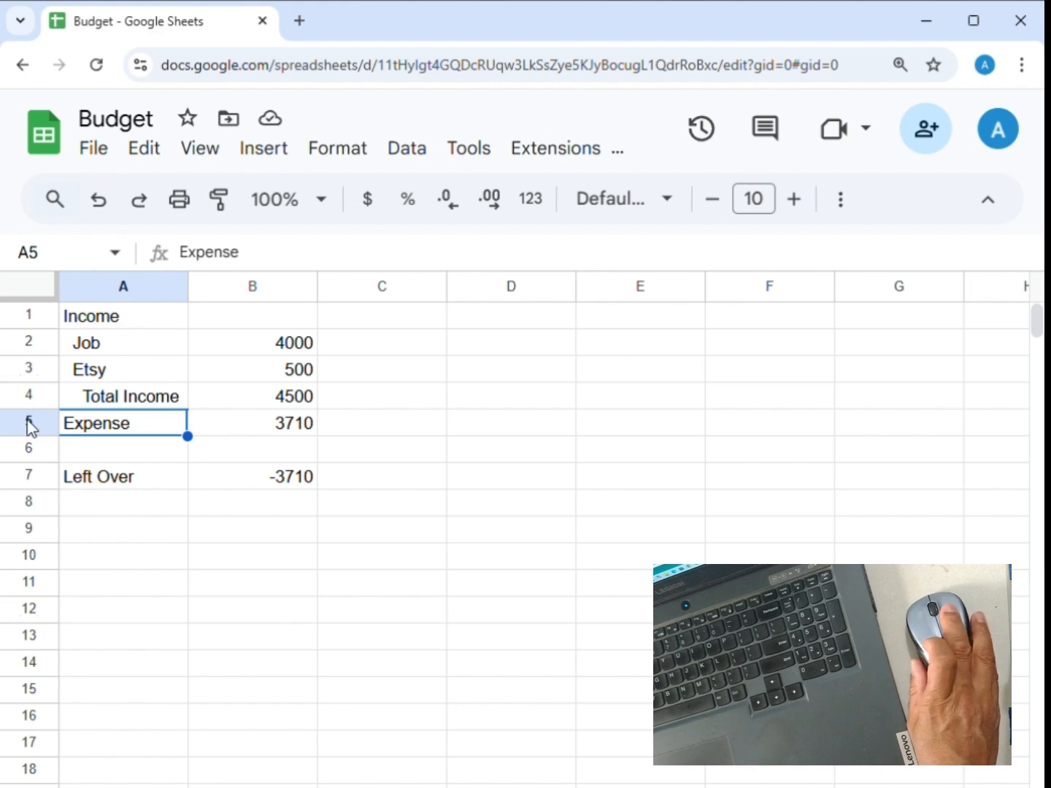
Insert one empty row above the Expense row, directly below Total Income
right_click(30, 426)
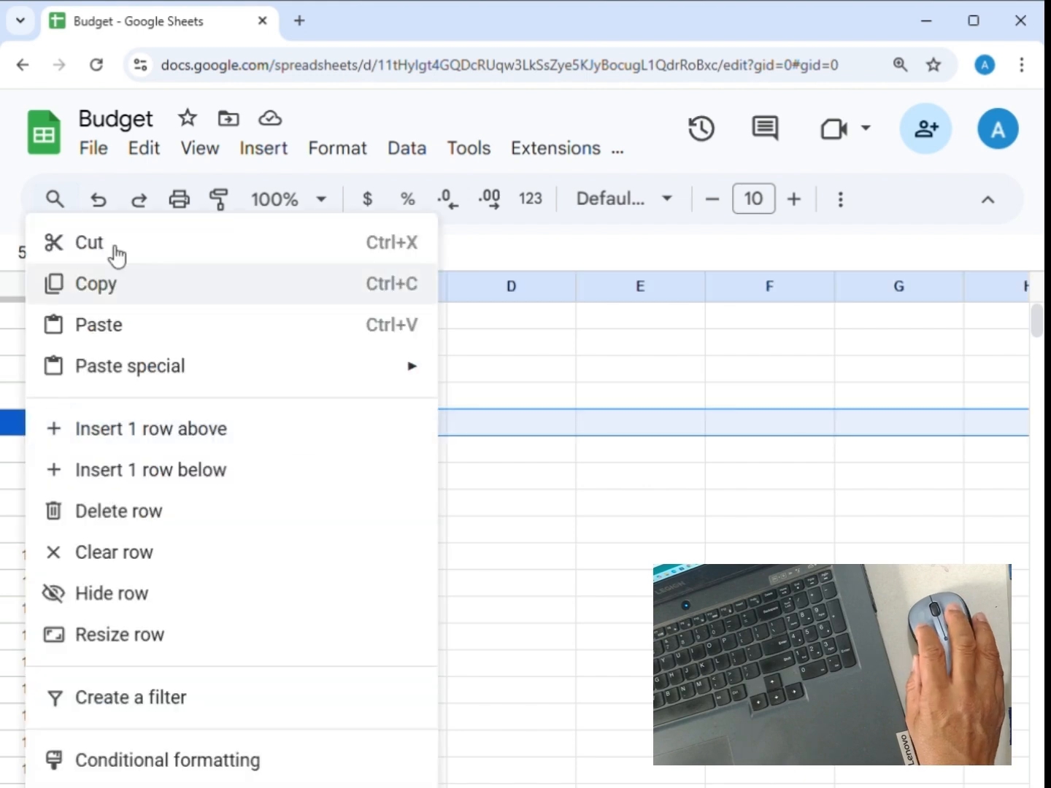
click(181, 438)
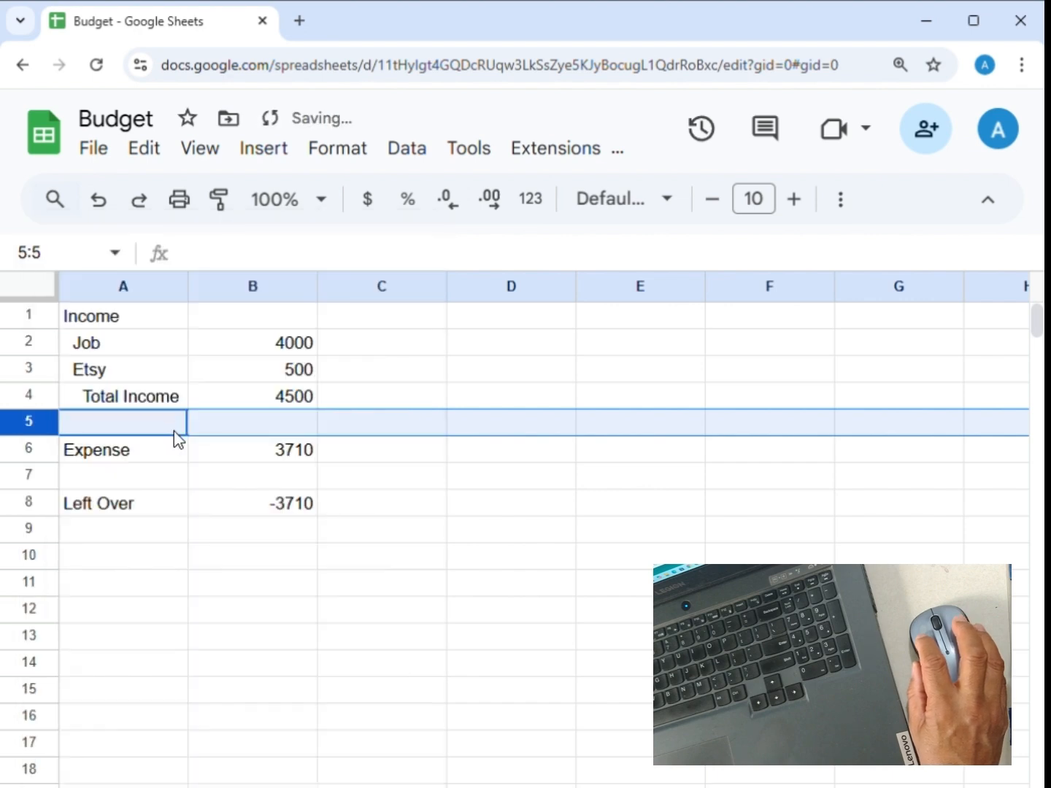
click(281, 557)
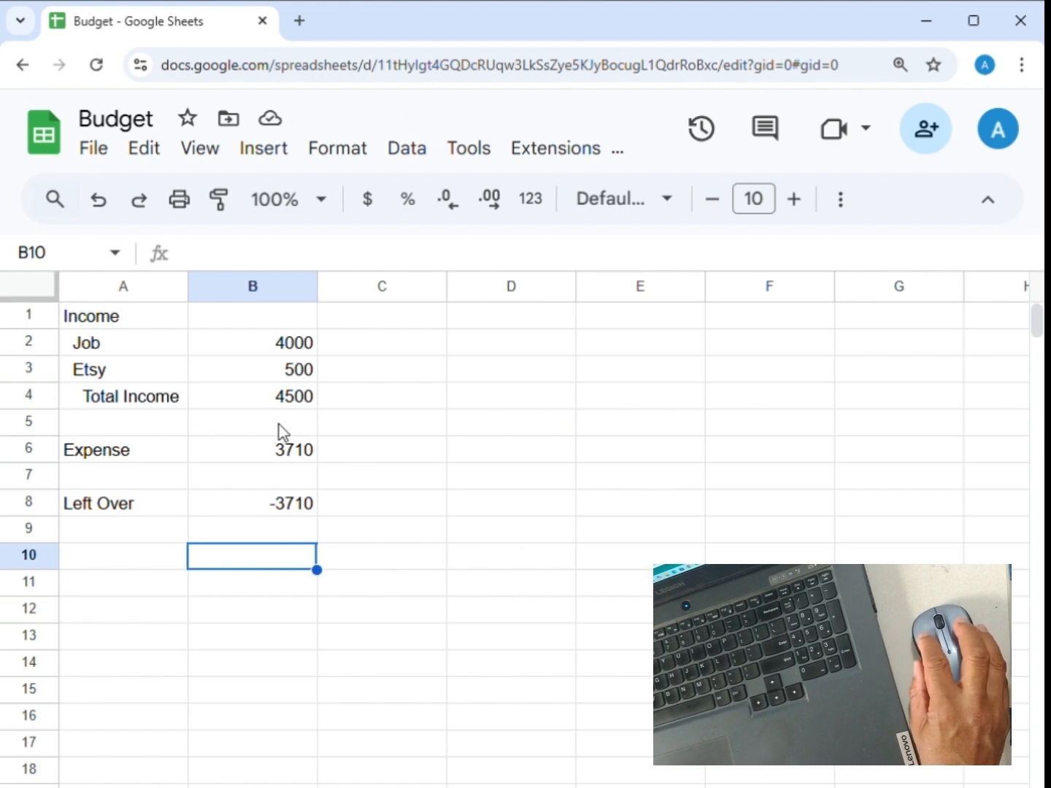
Enter the label "Rent" in cell A7 under Expense, indented with leading spaces
click(150, 483)
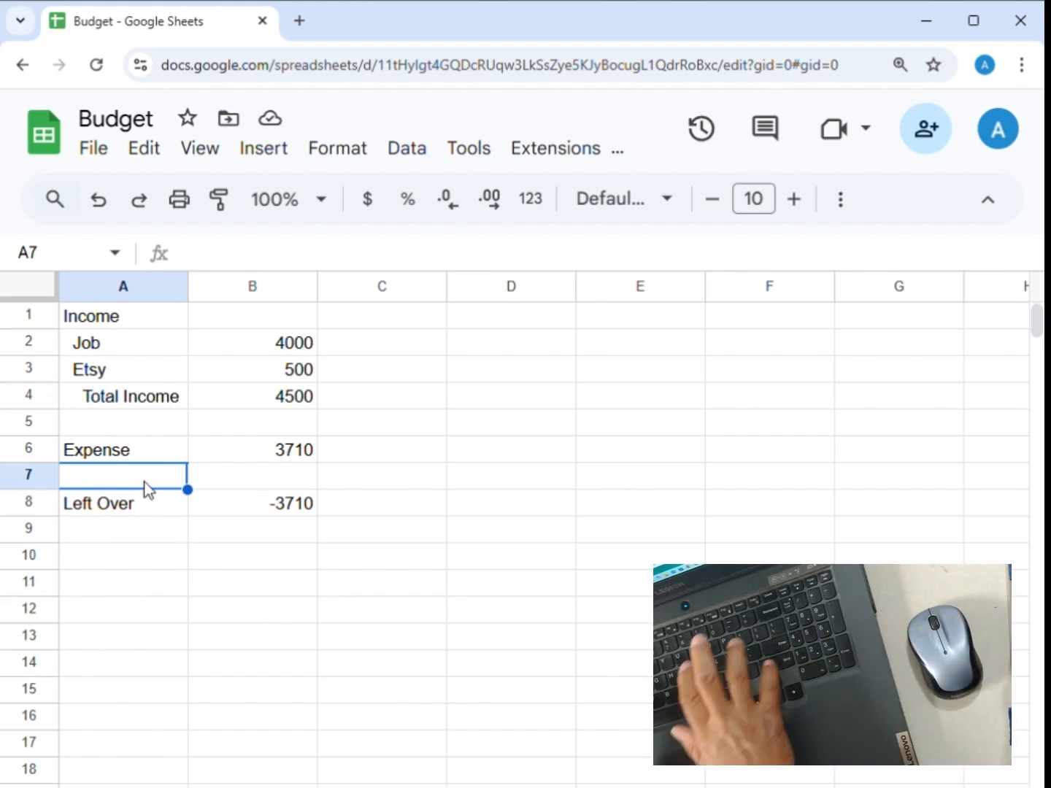
text(REnt)
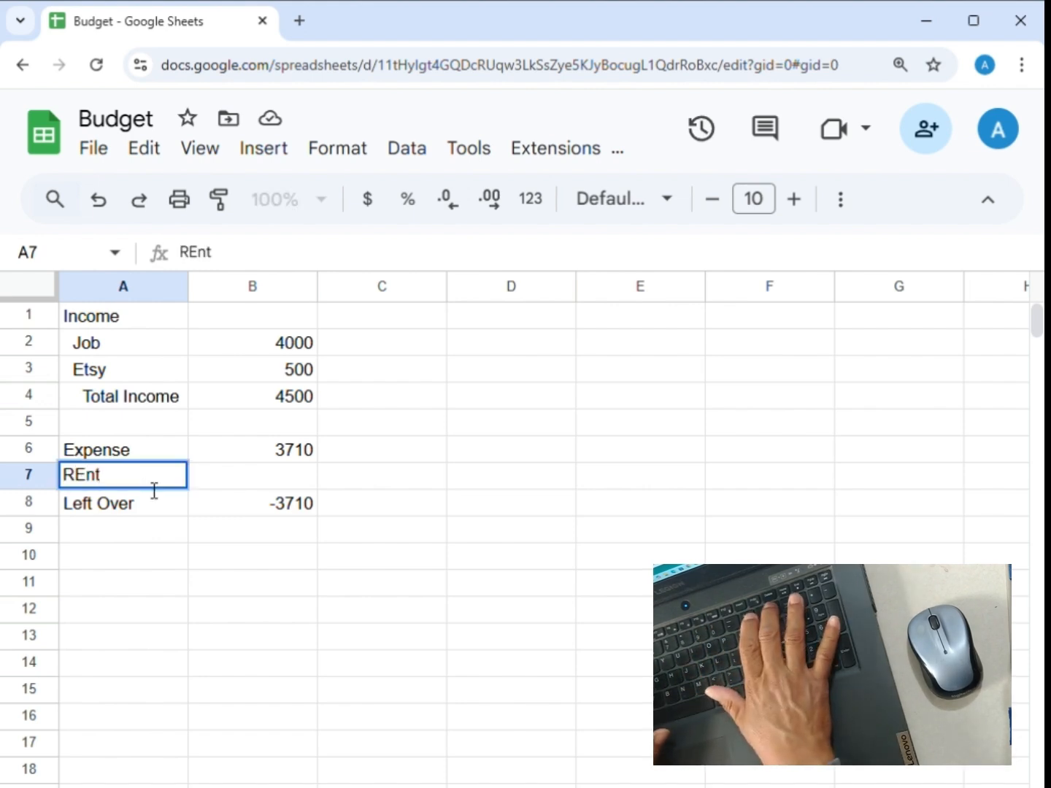
key(BackSpace)
key(BackSpace)
key(BackSpace)
key(BackSpace)
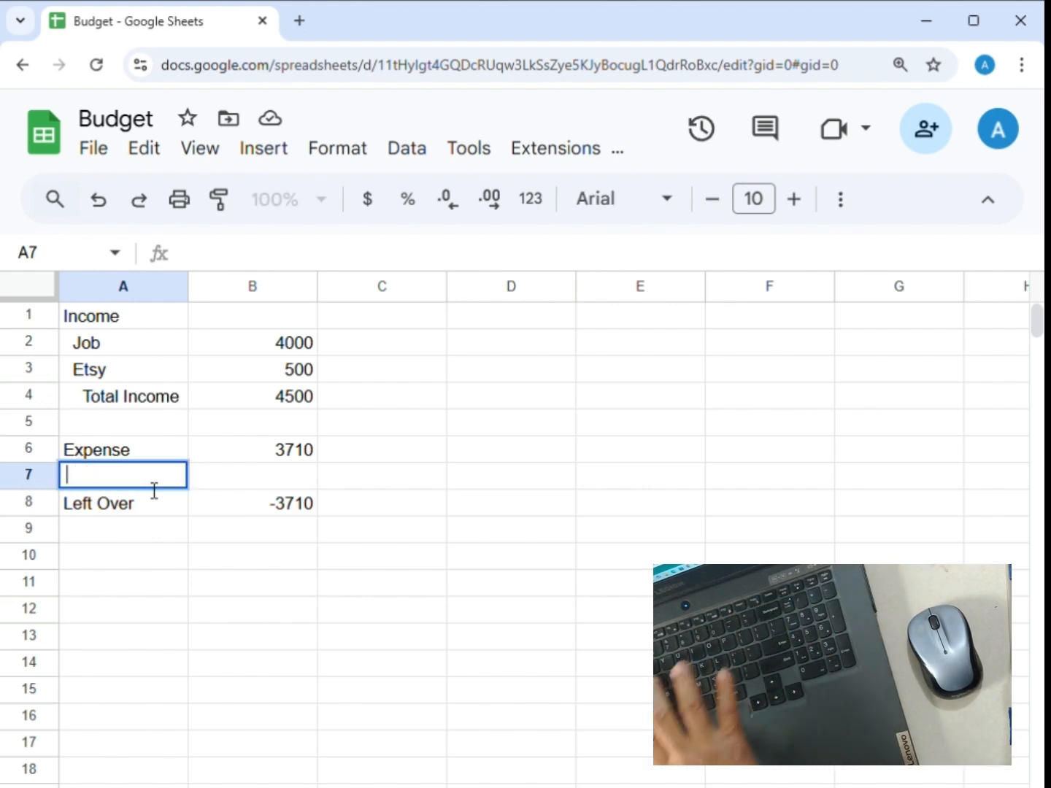
text(R)
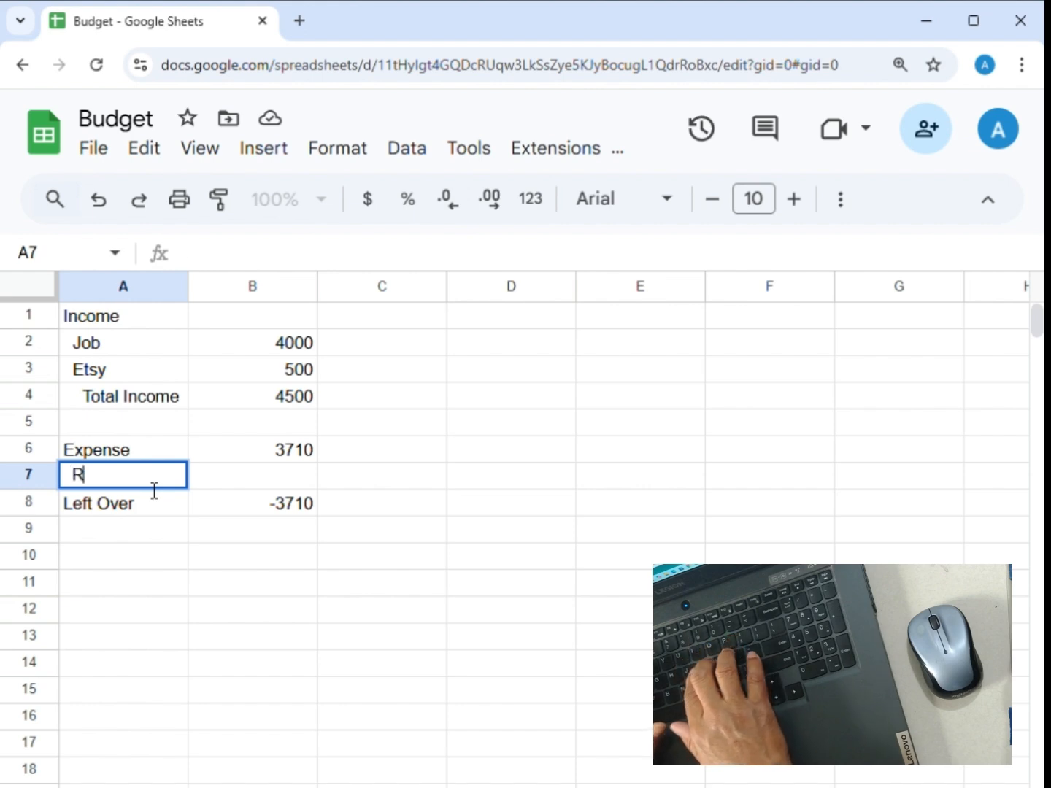
text(ent)
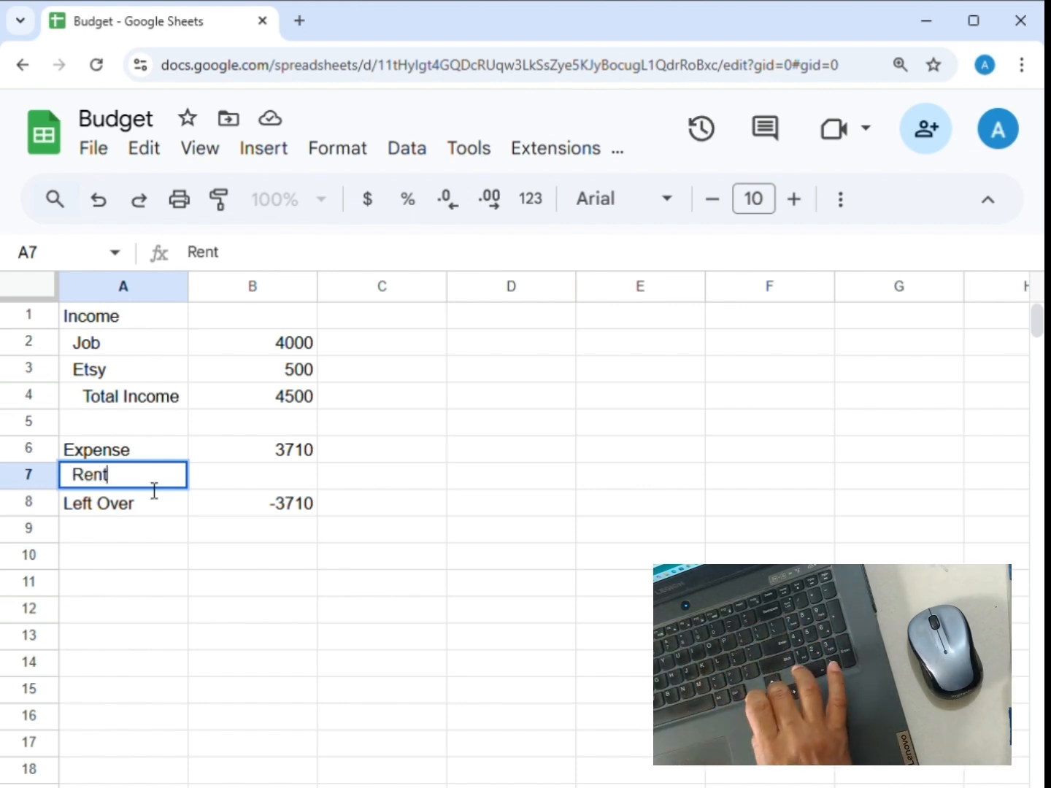
key(Return)
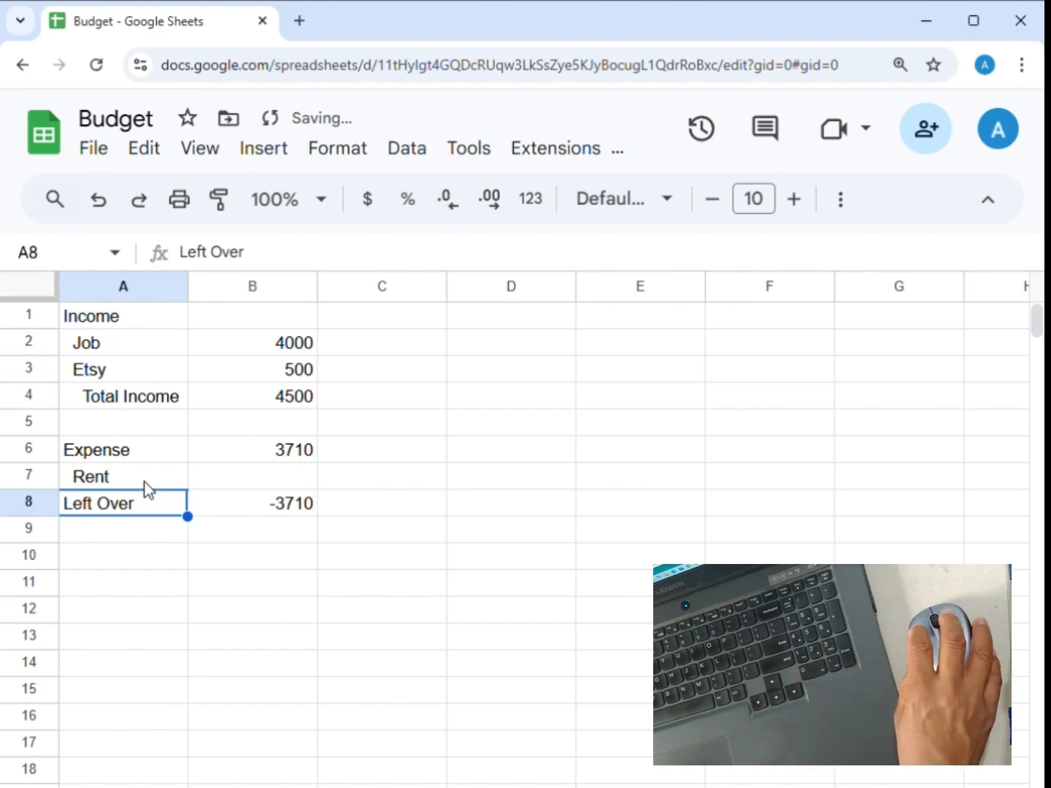
Enter 1000 as the Rent amount in B7 and clear the Expense amount in B6
click(235, 476)
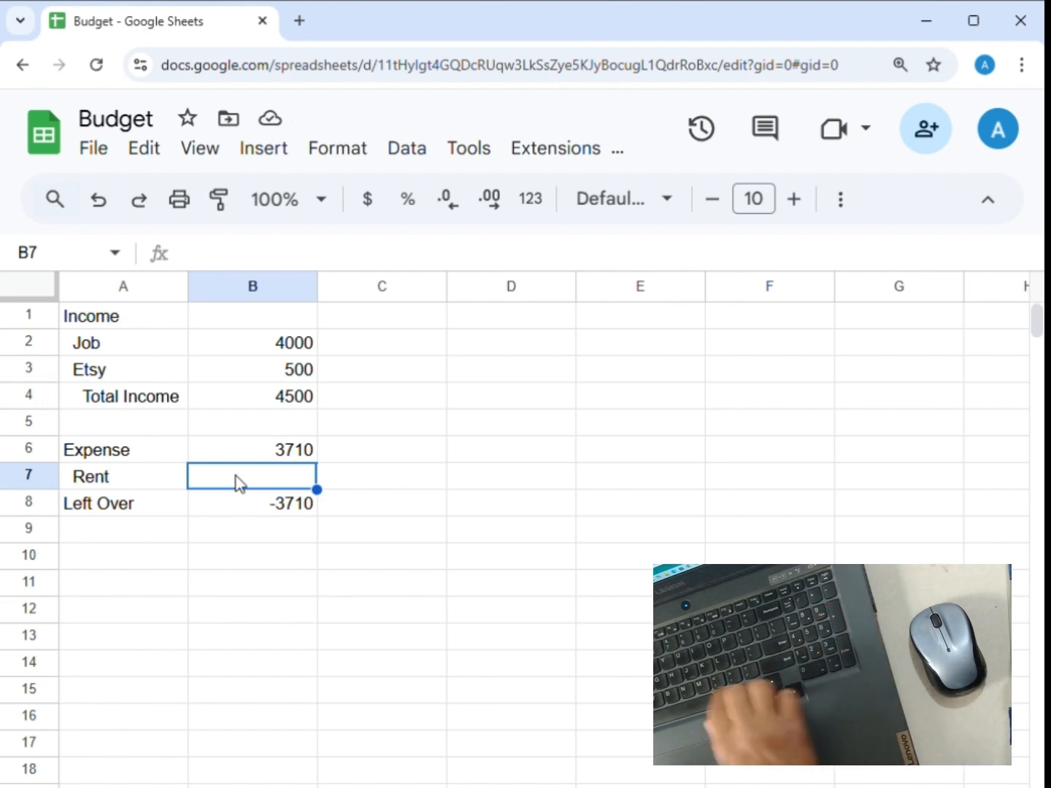
text(1000)
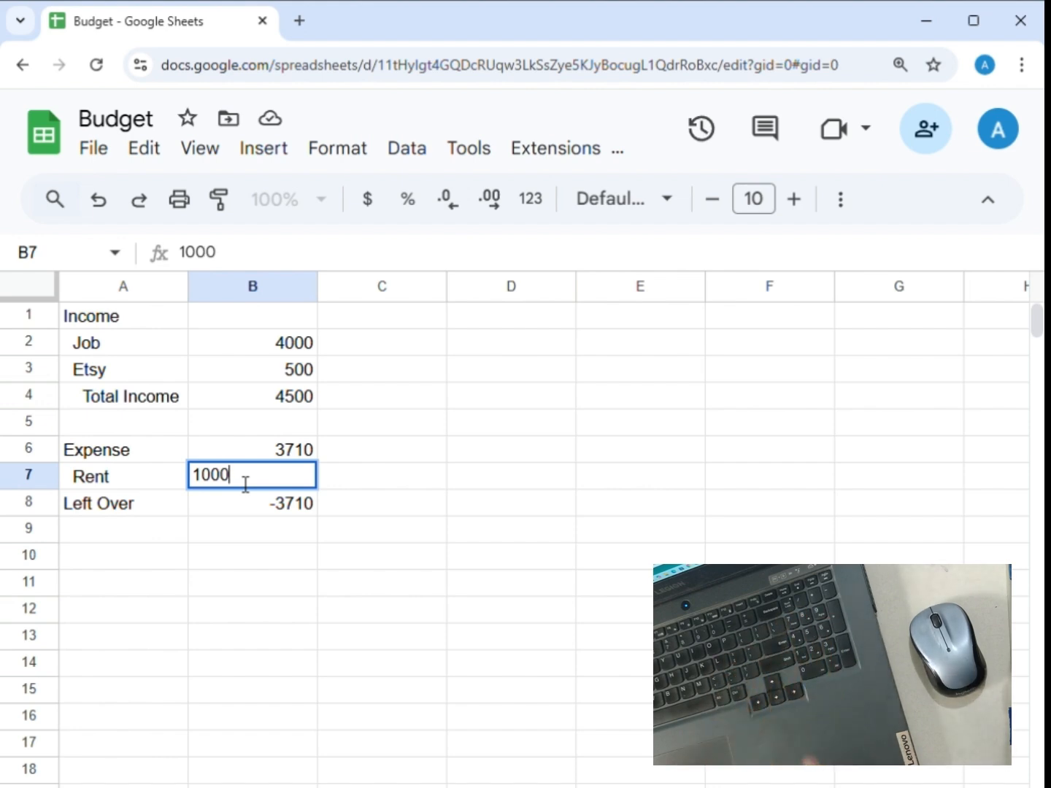
key(Return)
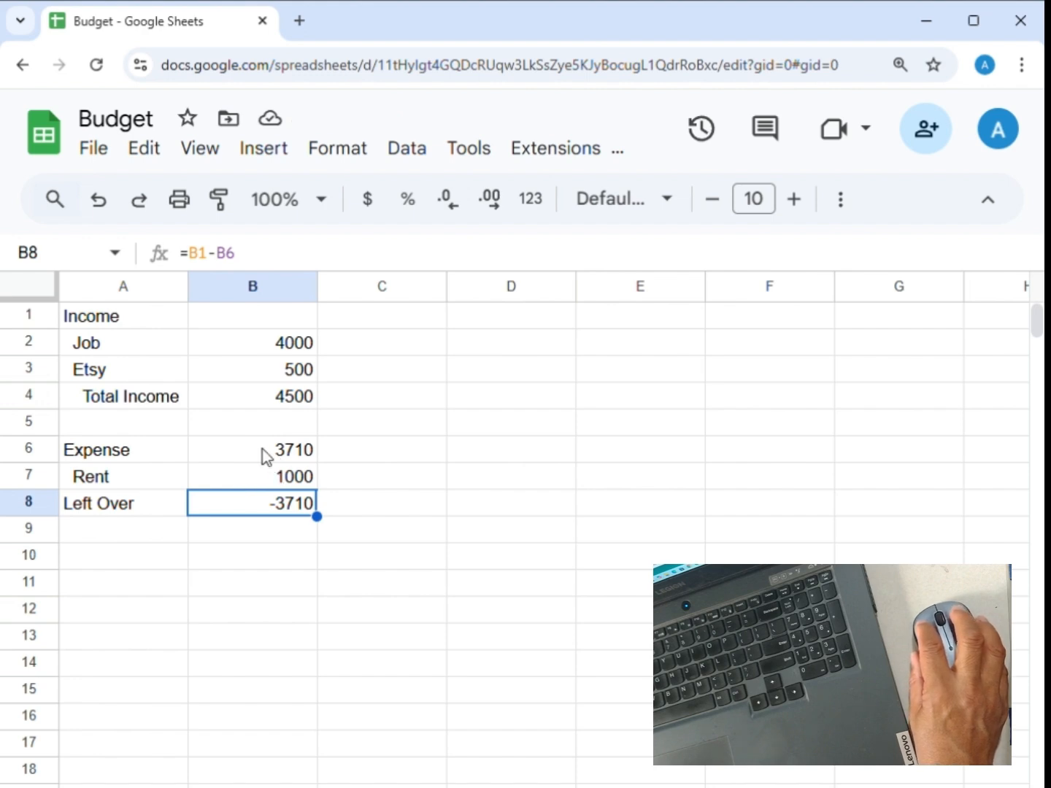
click(283, 456)
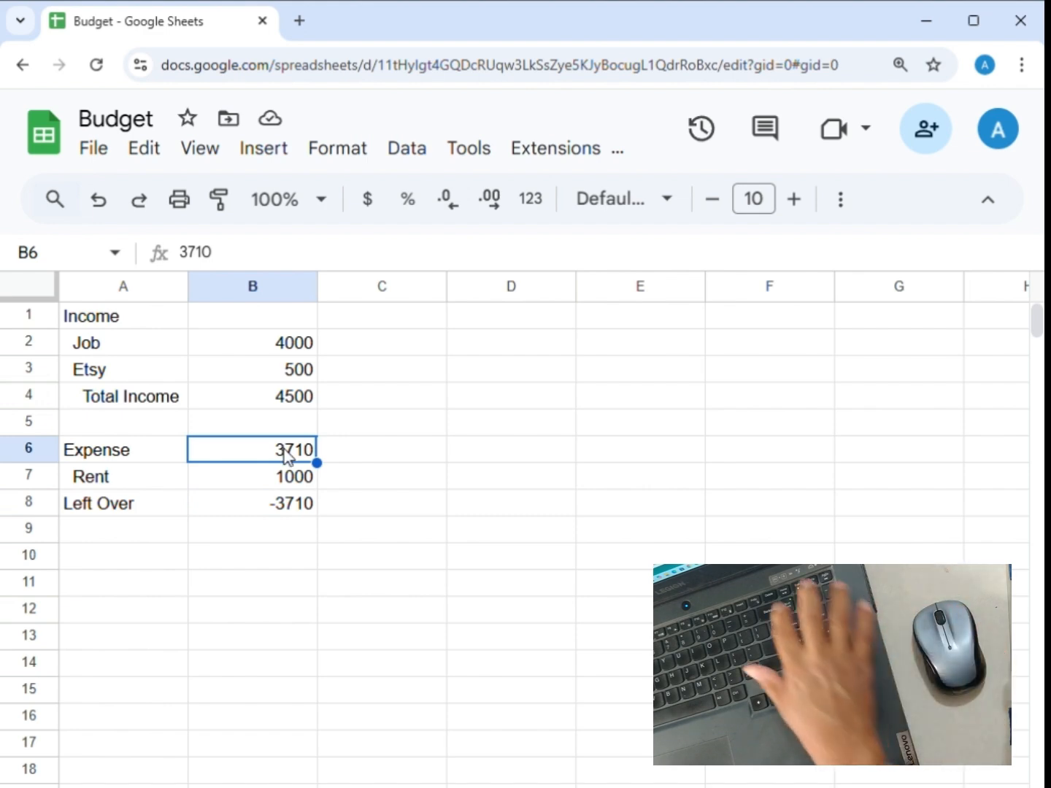
key(Delete)
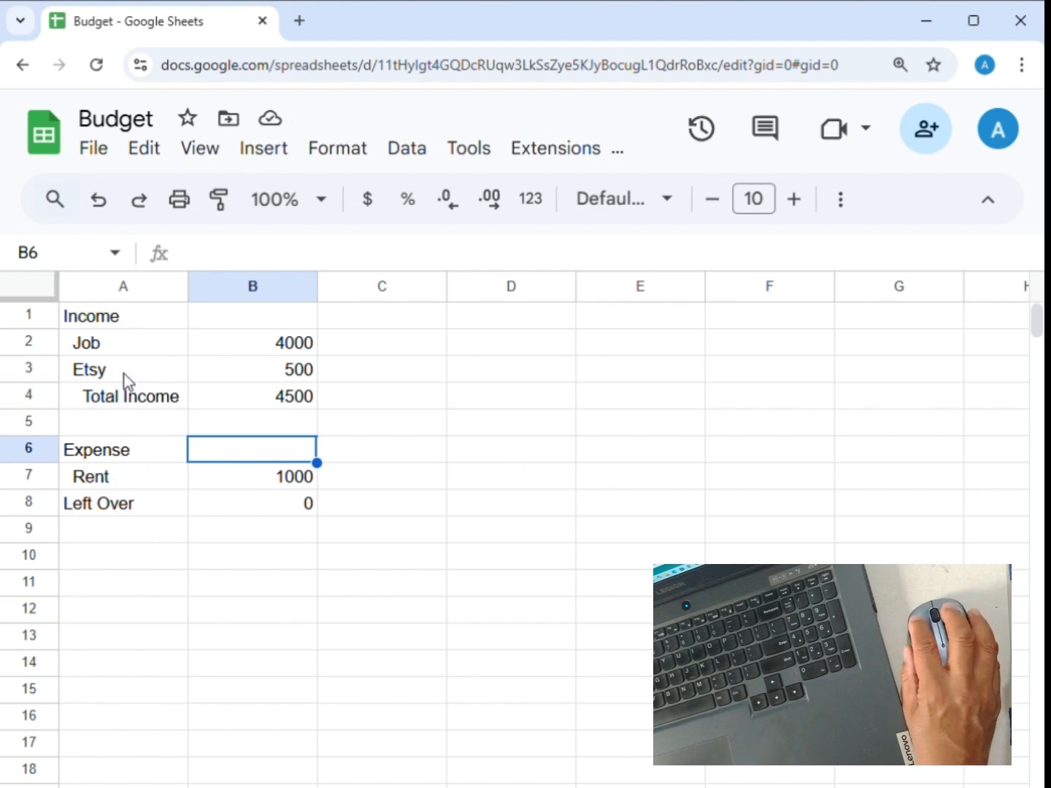
Insert one empty row below the Rent row, above Left Over
click(32, 511)
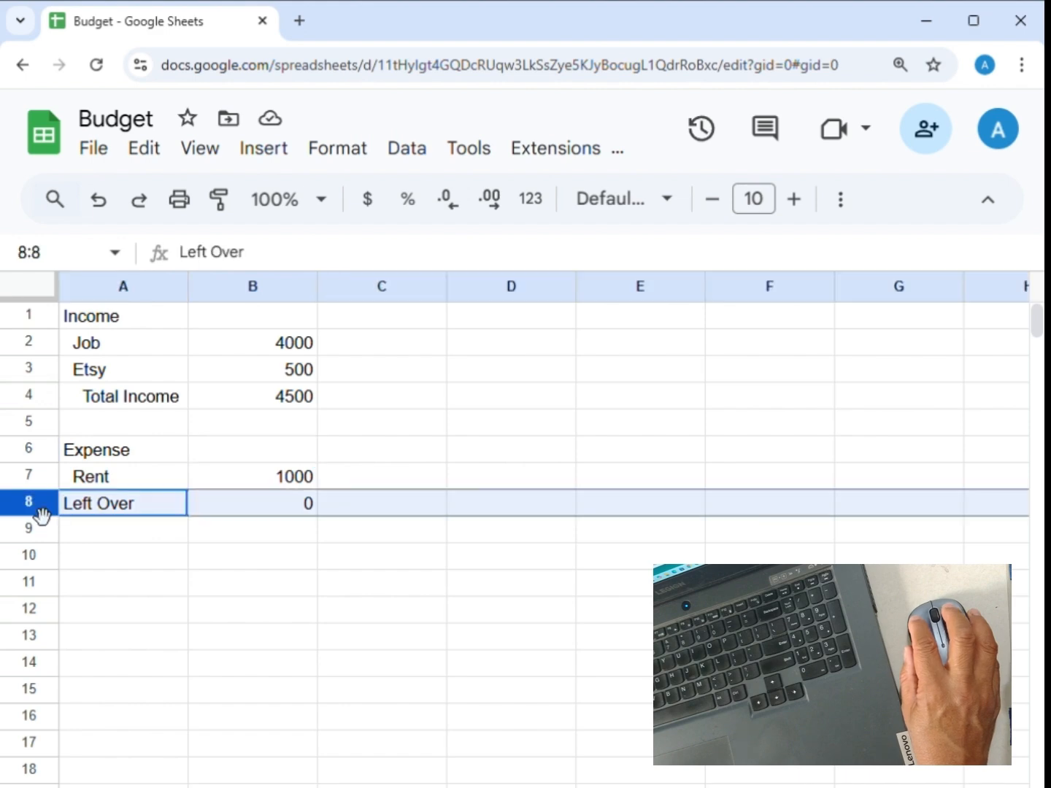
click(41, 487)
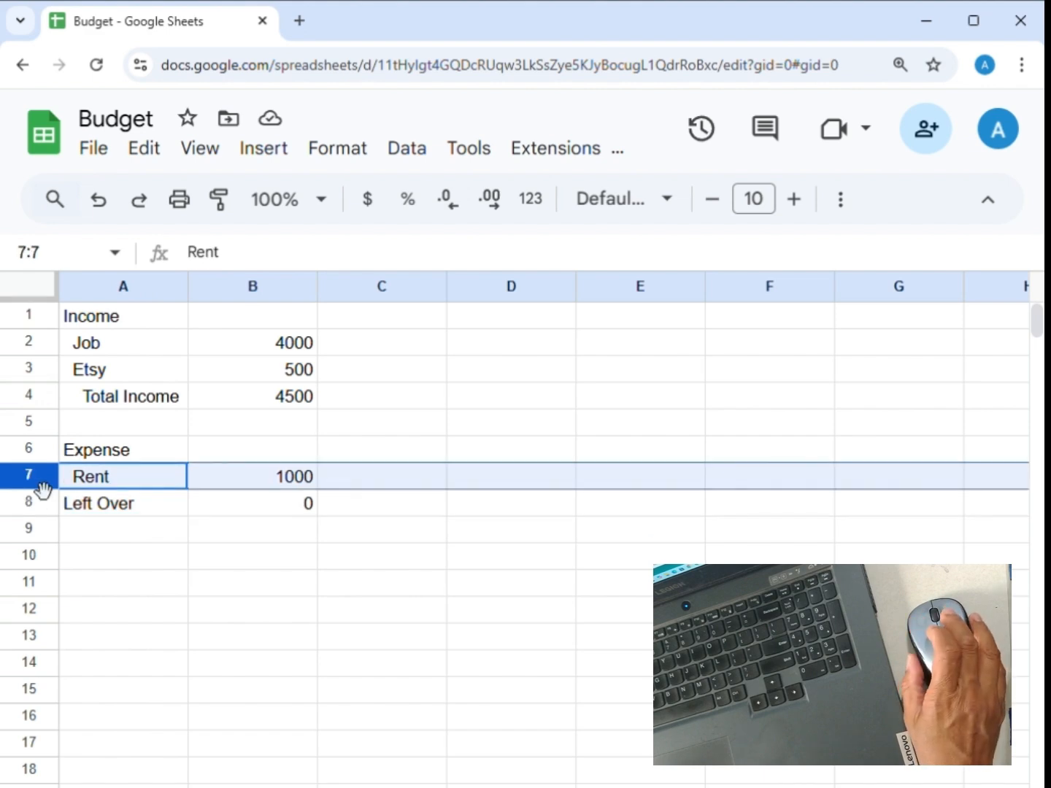
right_click(33, 487)
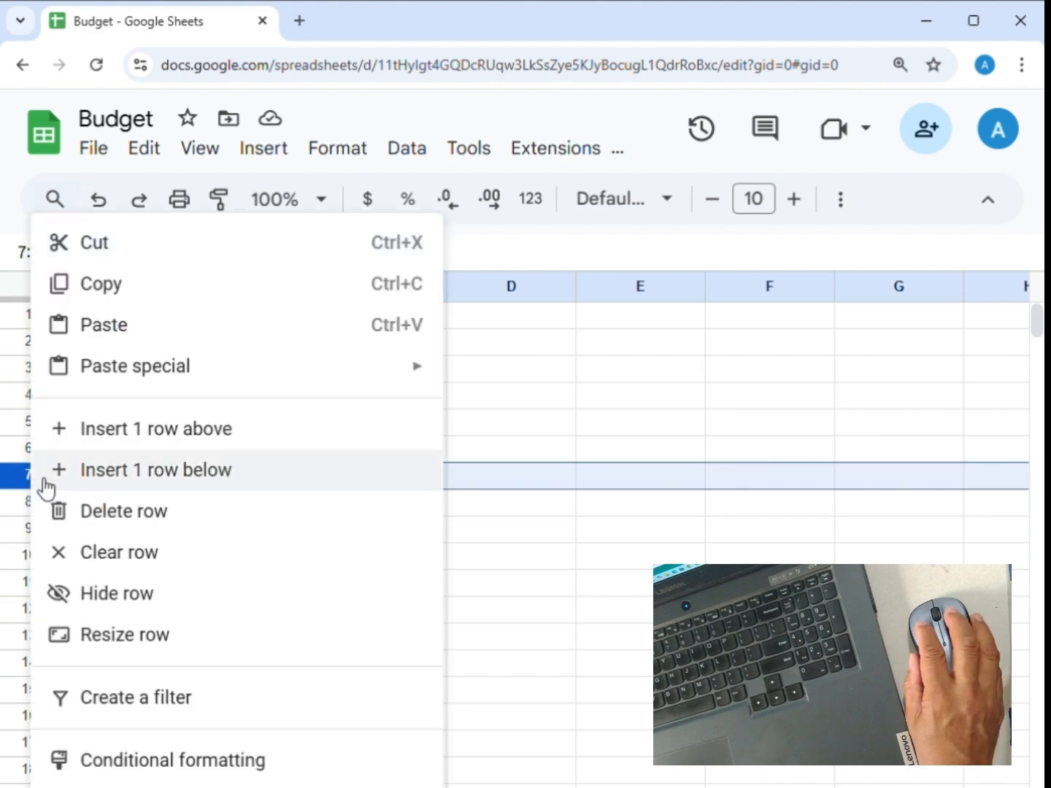
click(89, 473)
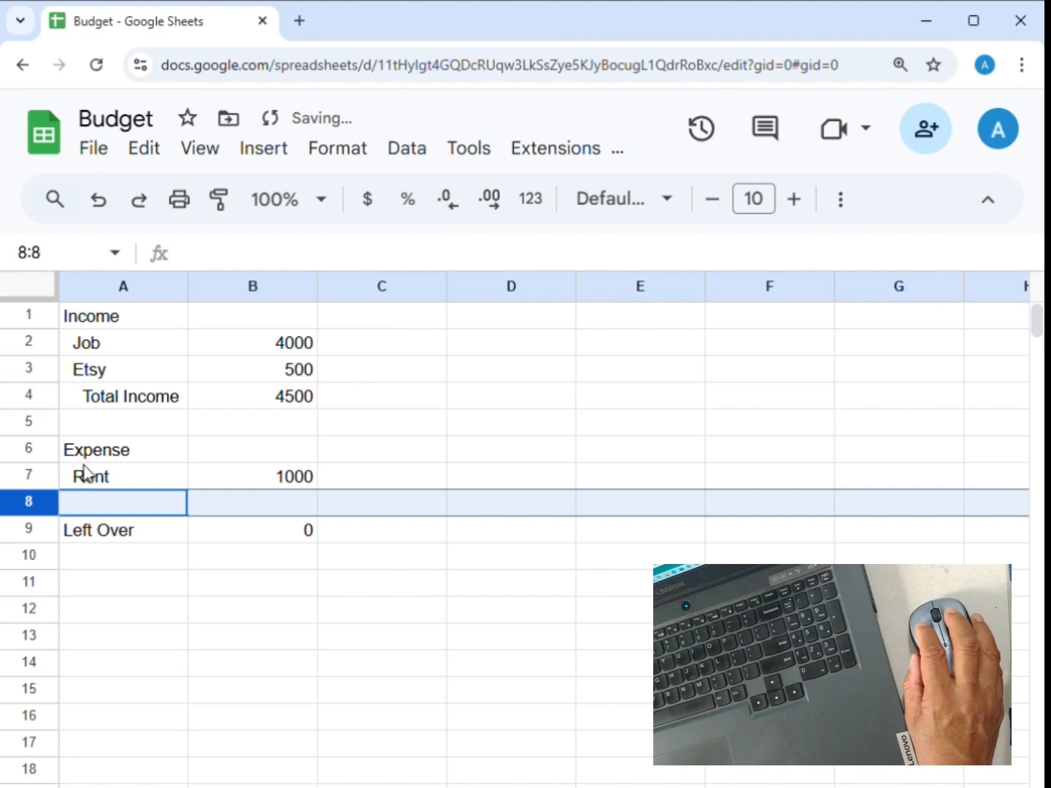
Enter the label "Total Expense" in cell A8, indented with leading spaces deeper than Rent
click(104, 504)
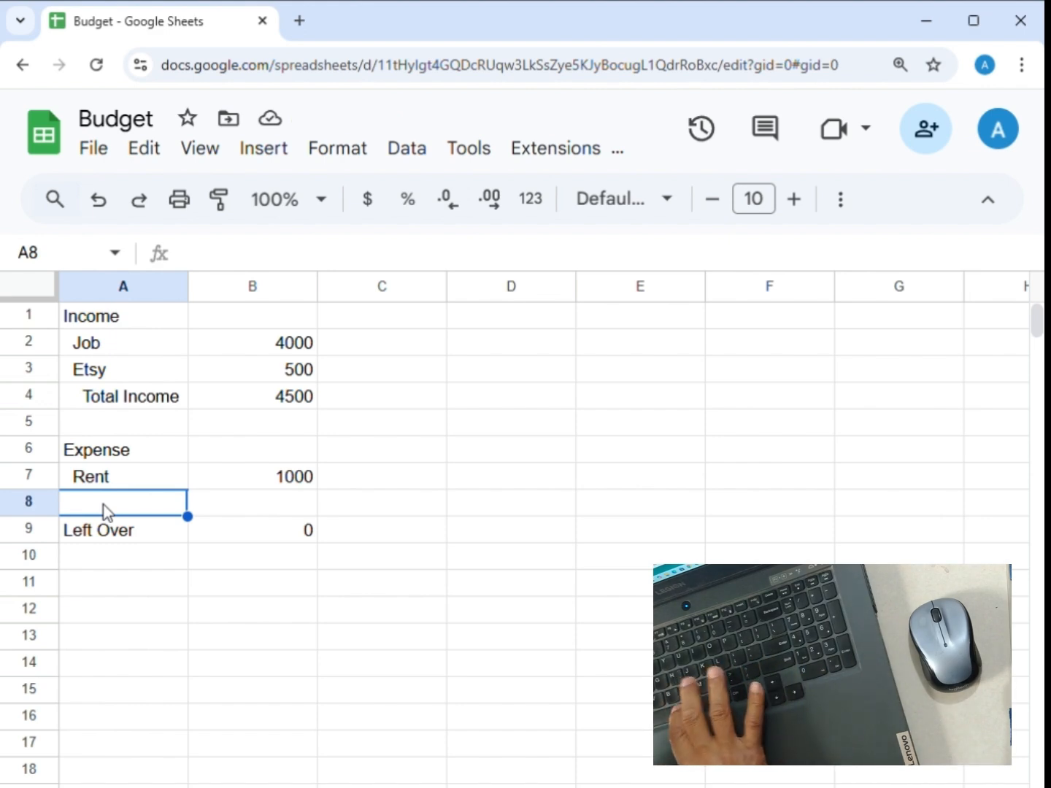
double_click(103, 504)
text(Total E)
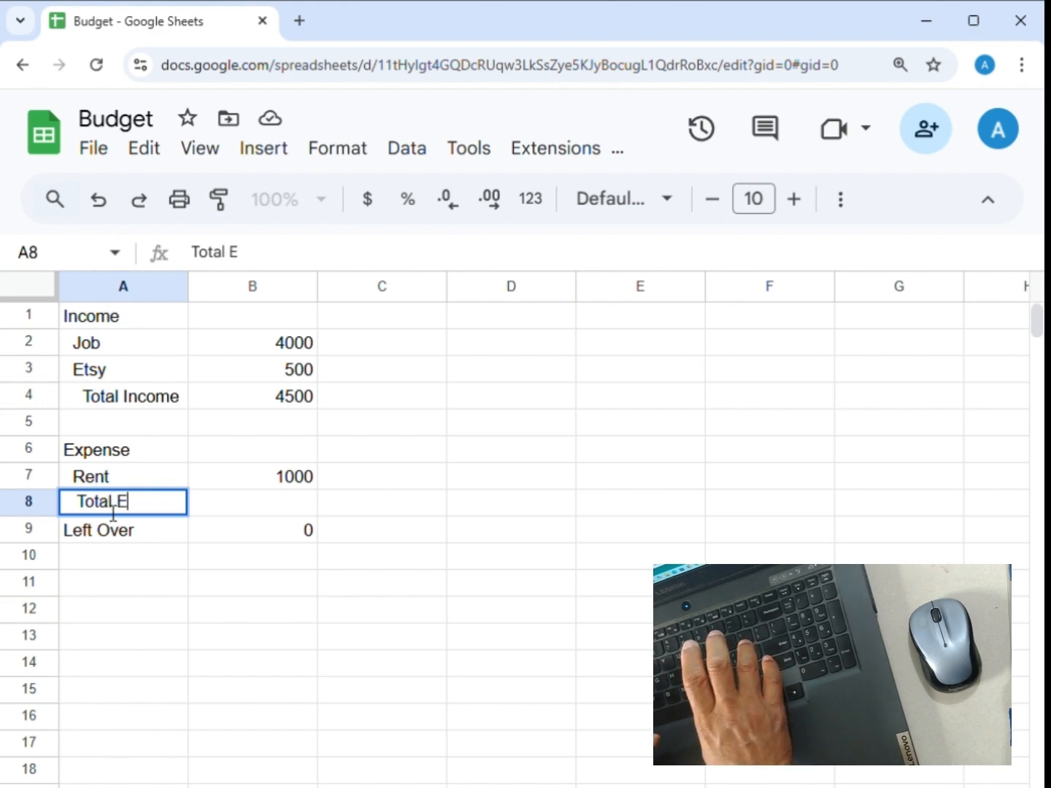
text(xpense)
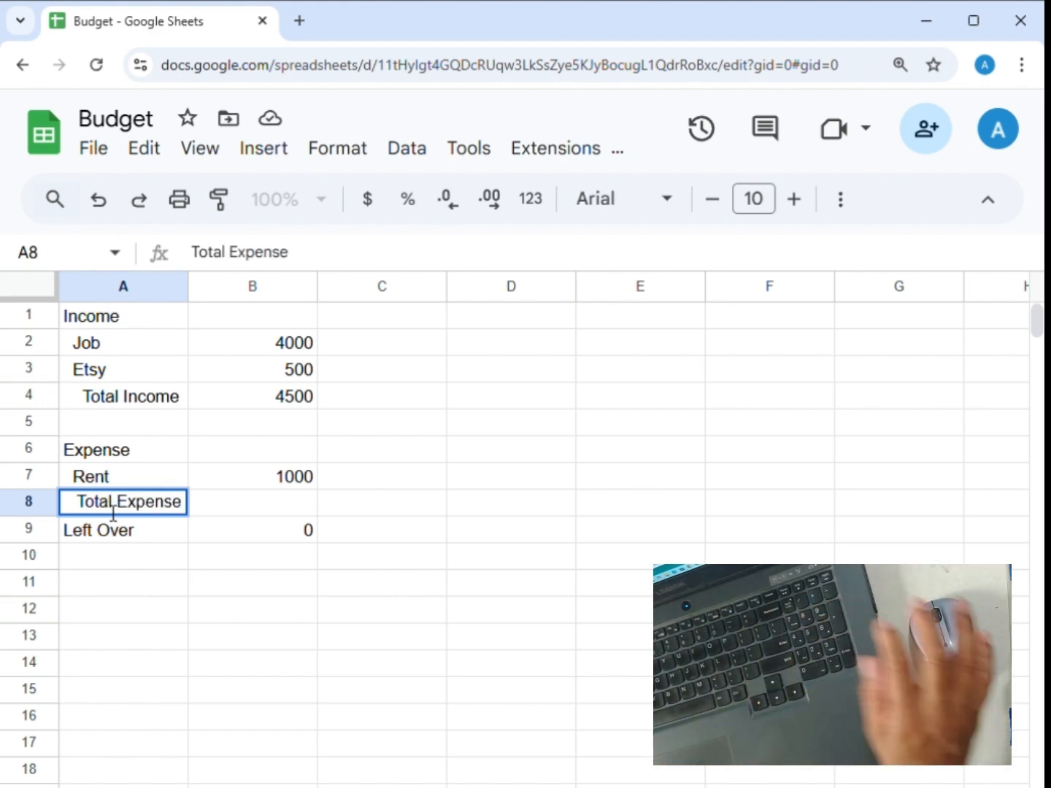
key(Return)
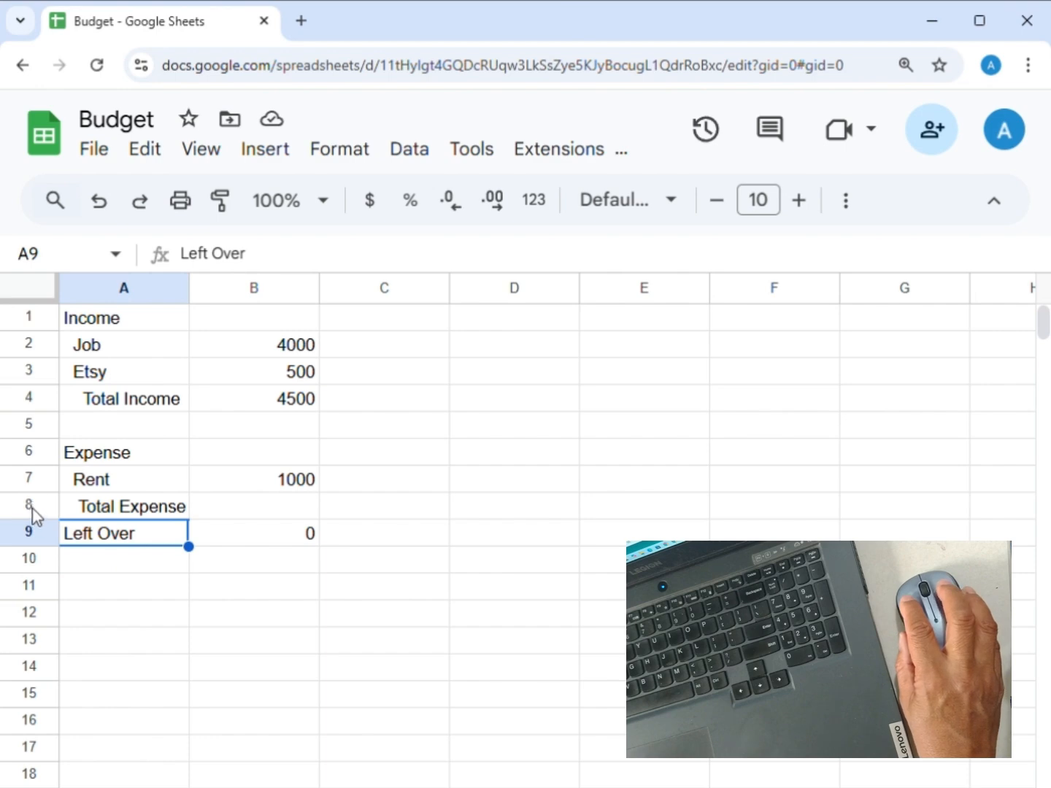
Insert two empty rows, one at a time, between the Rent and Total Expense rows
click(32, 480)
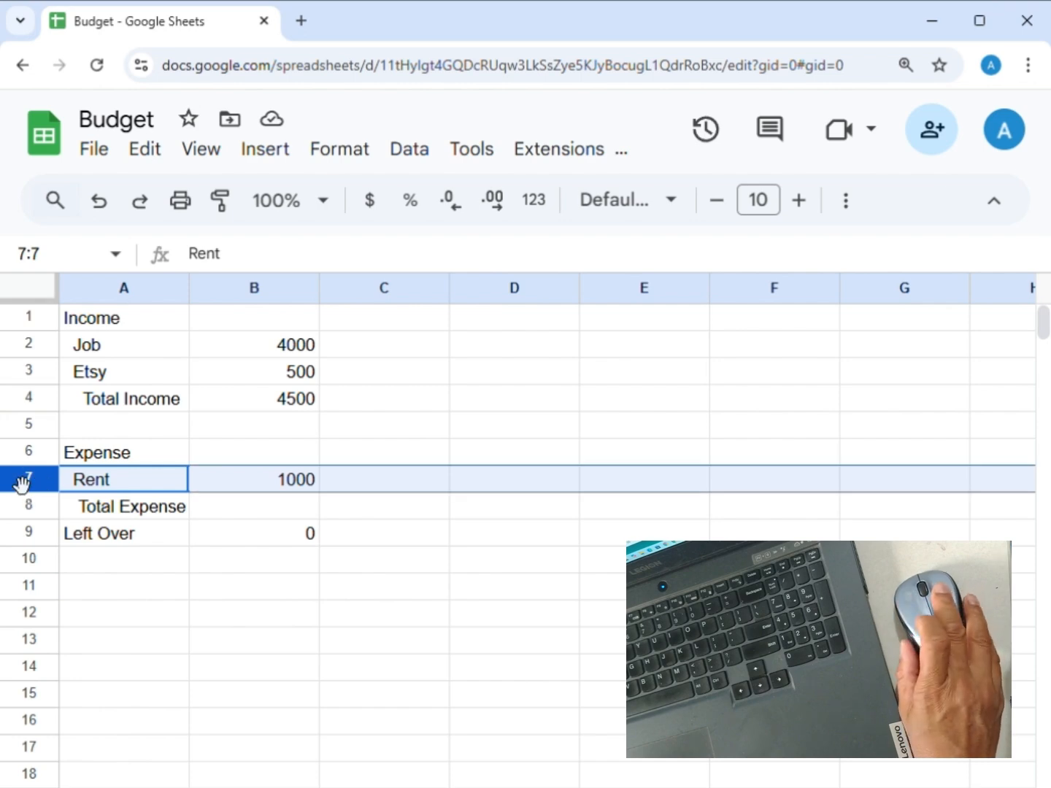
right_click(39, 488)
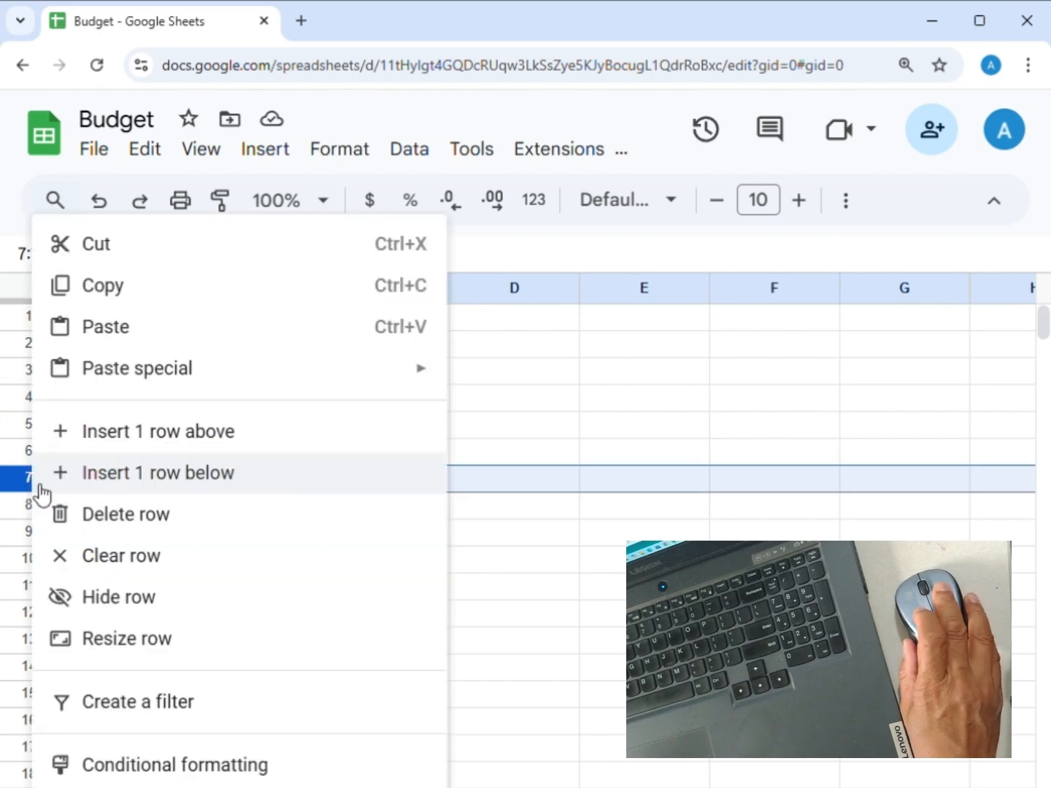
click(106, 481)
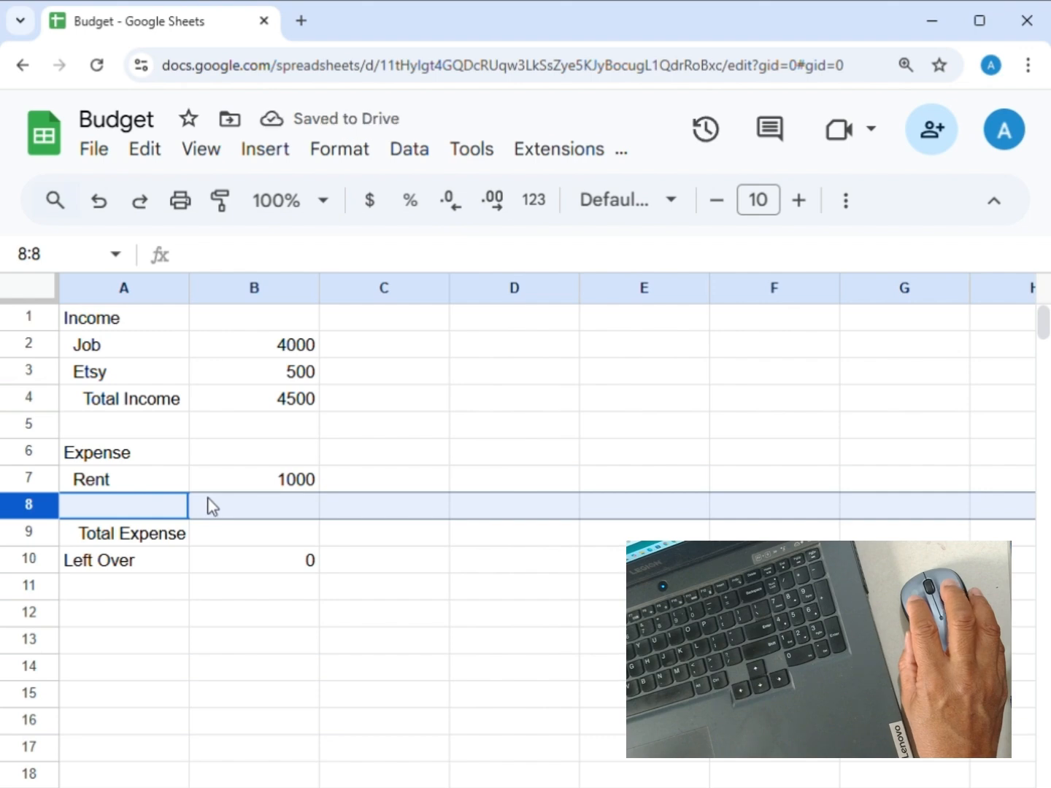
right_click(43, 513)
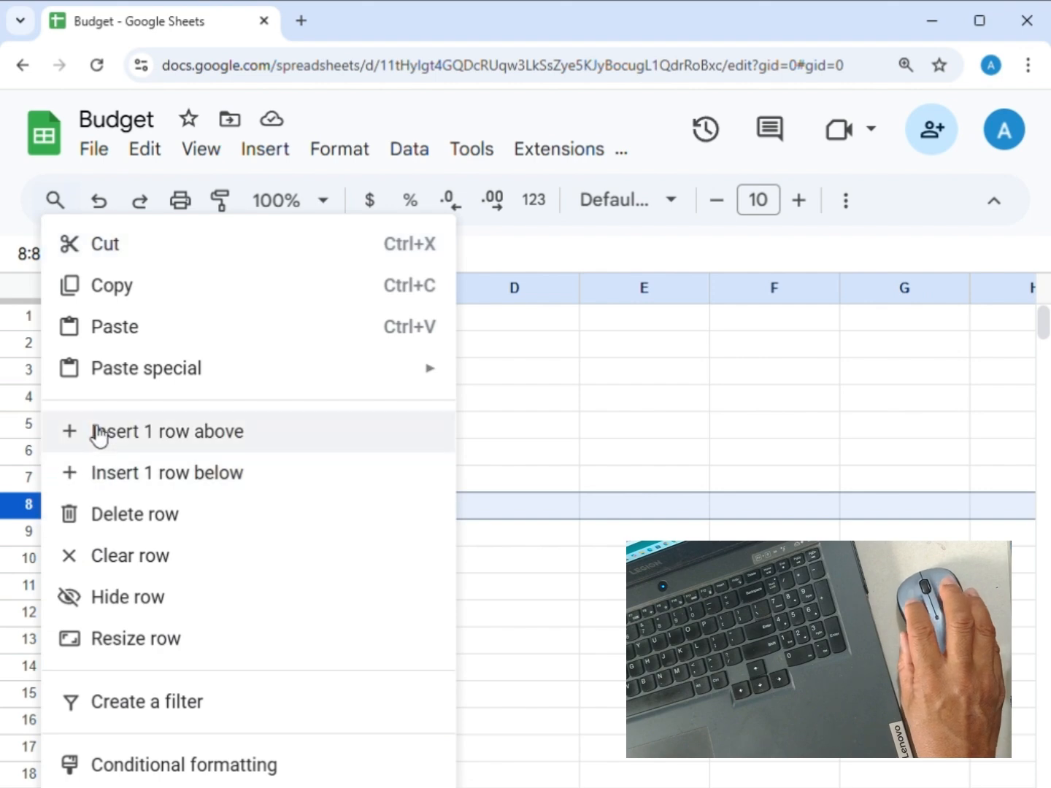
click(95, 475)
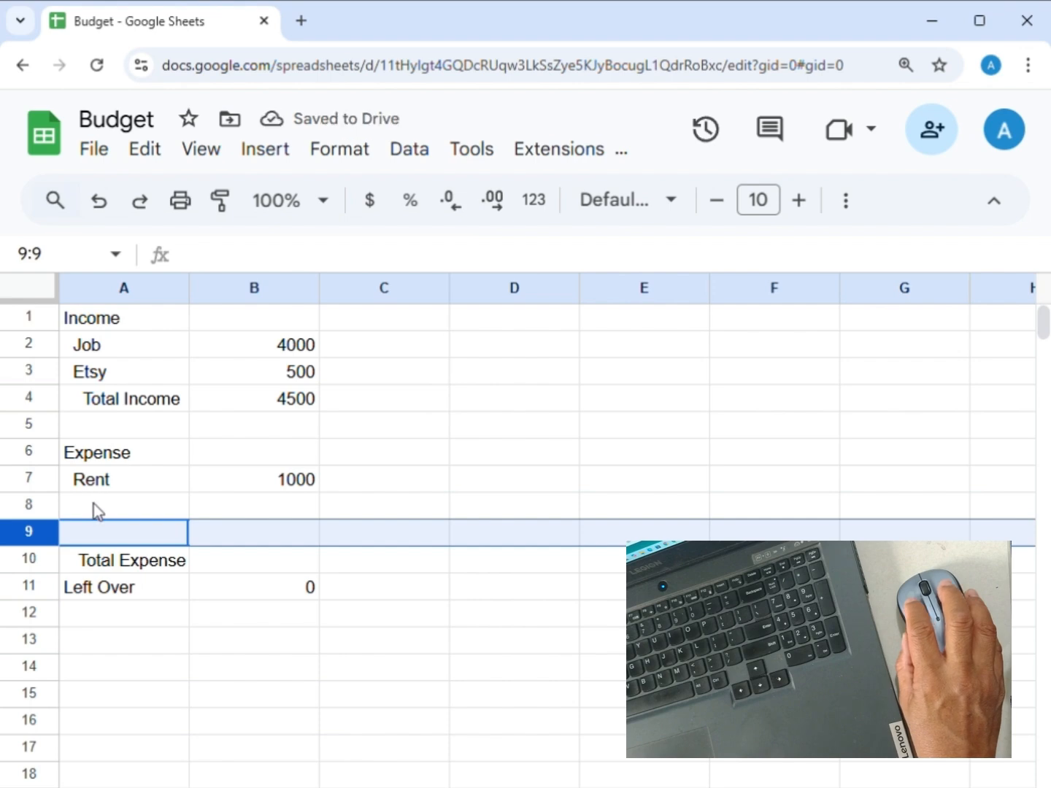
click(99, 501)
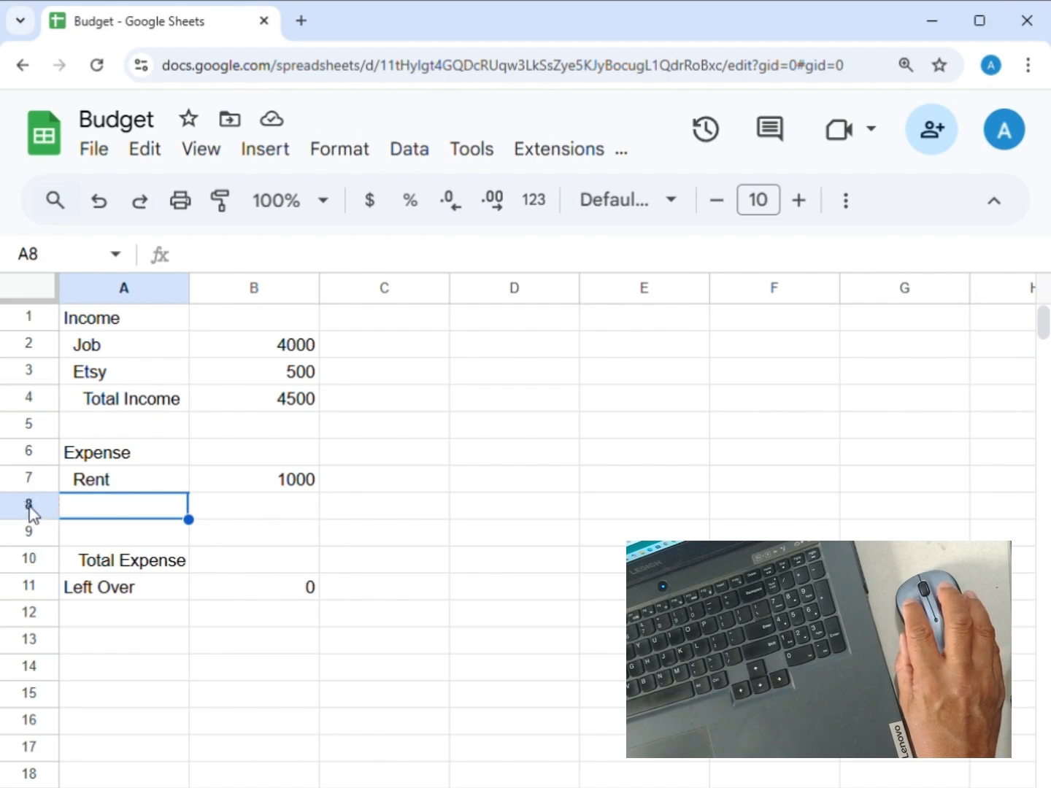
Select the empty rows 8 and 9 together and insert two more rows below them
click(36, 506)
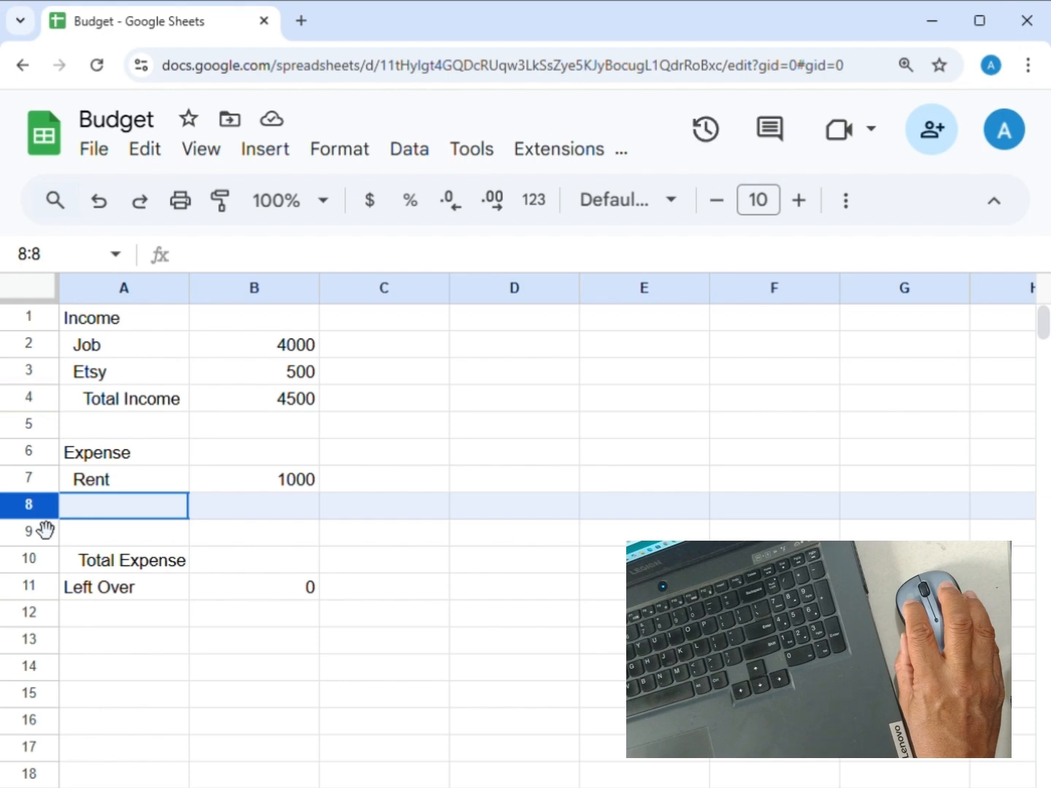
shift+click(45, 535)
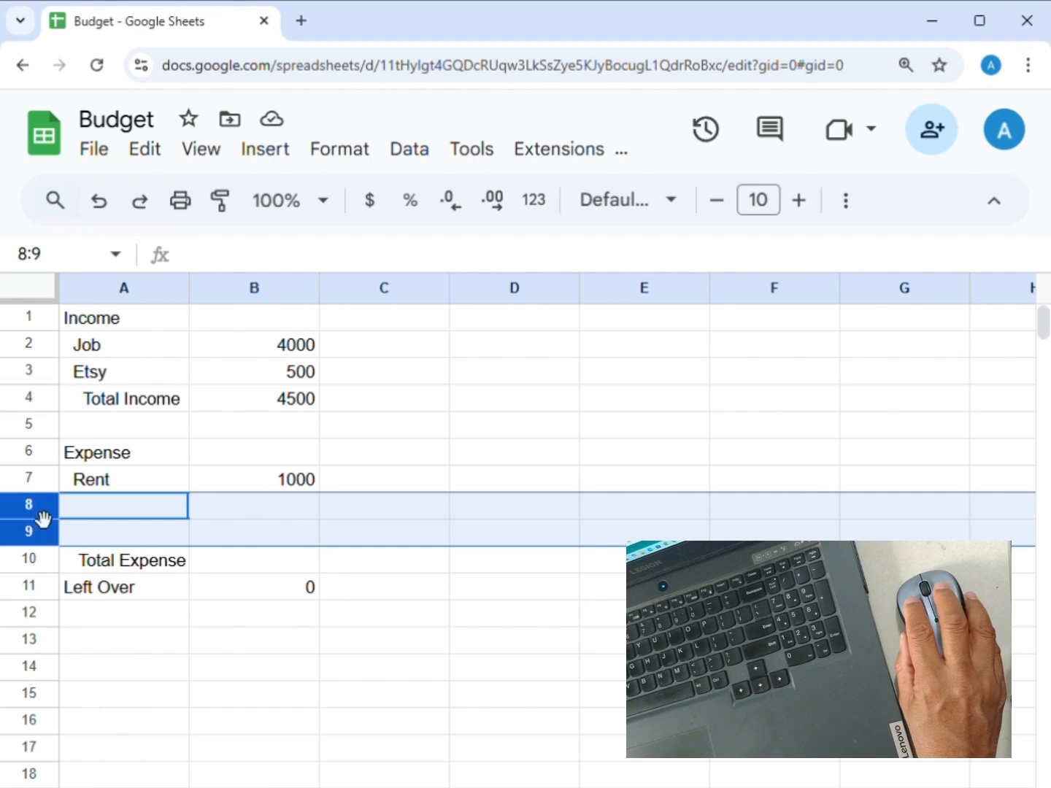
drag(41, 524, 43, 514)
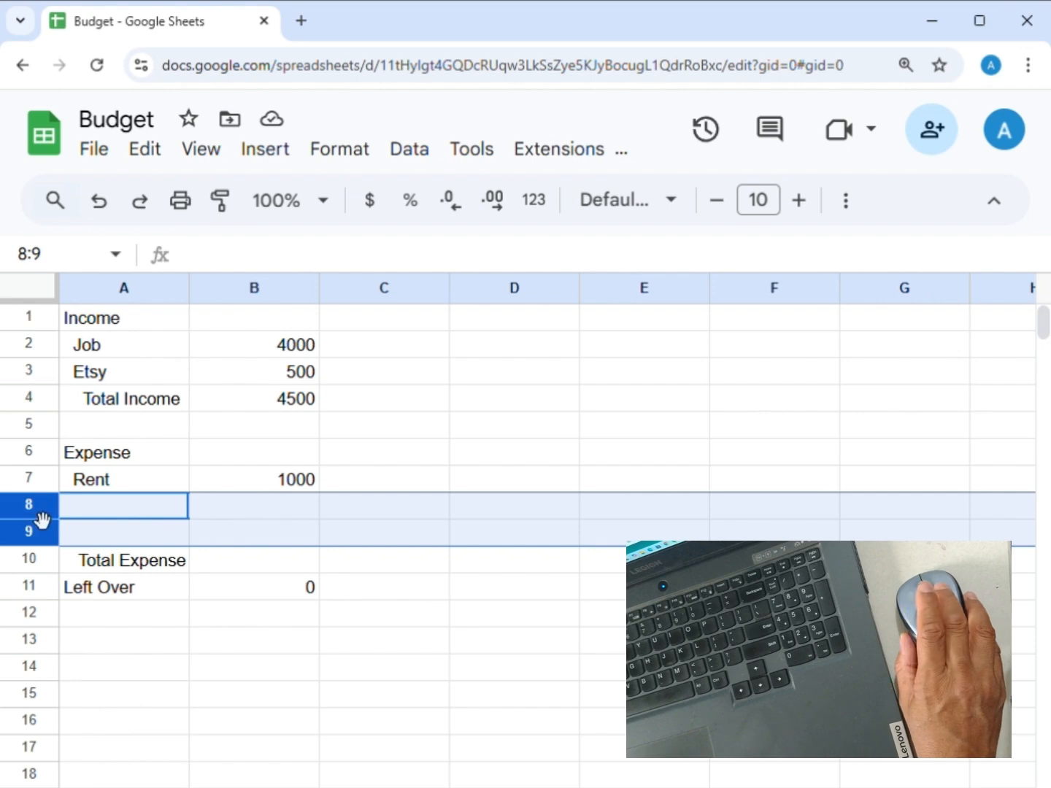
right_click(40, 520)
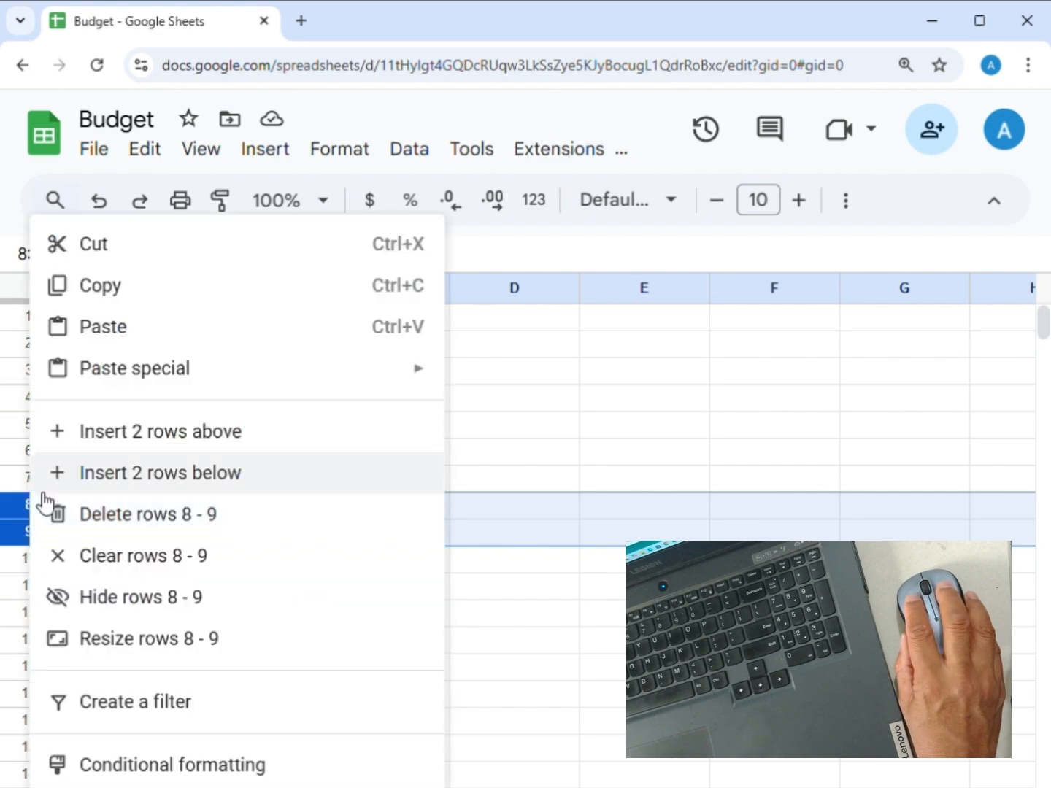
click(168, 475)
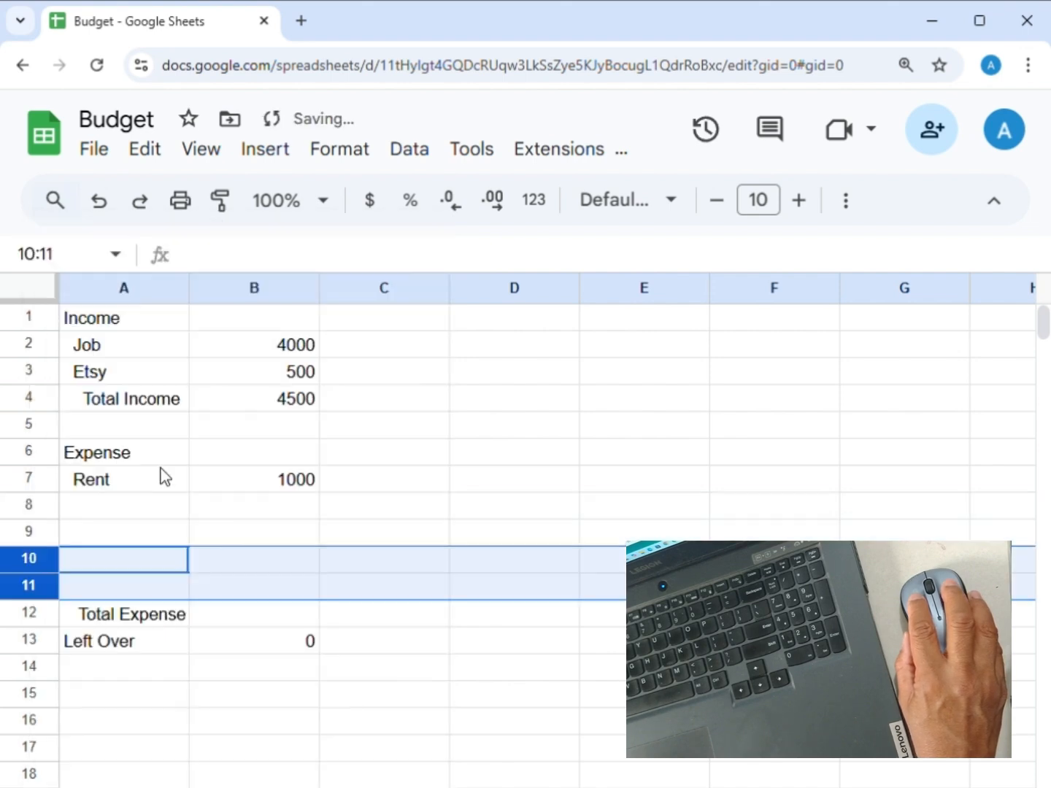
click(223, 516)
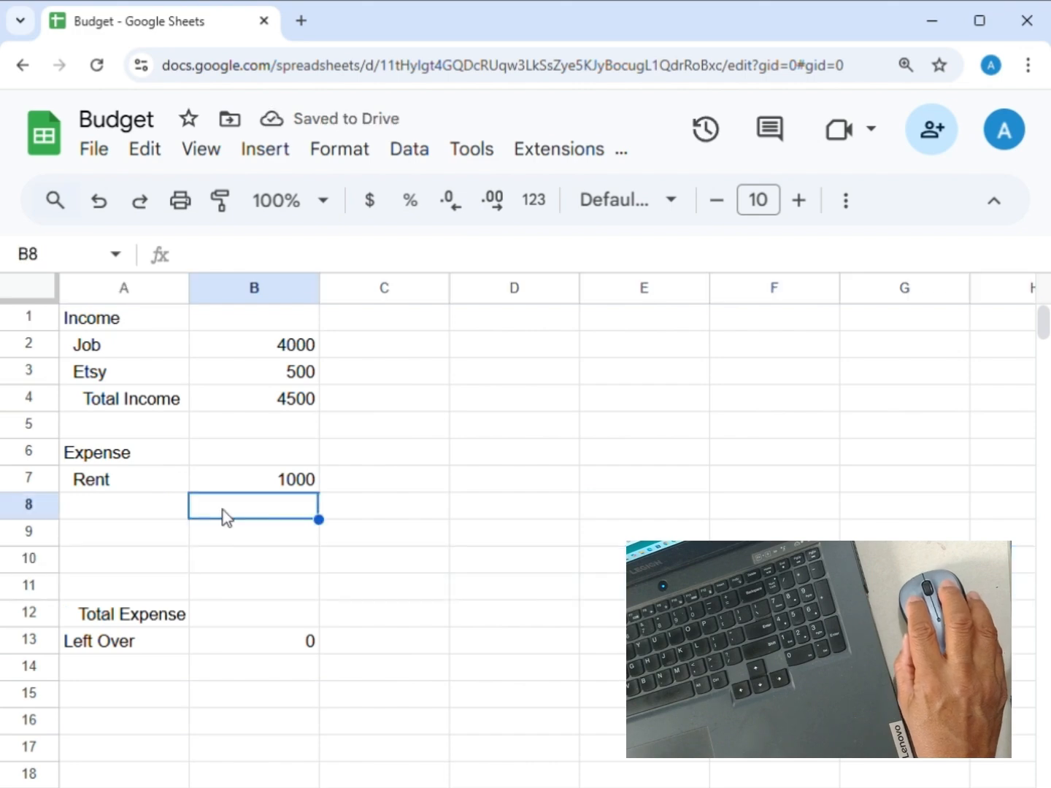
right_click(47, 586)
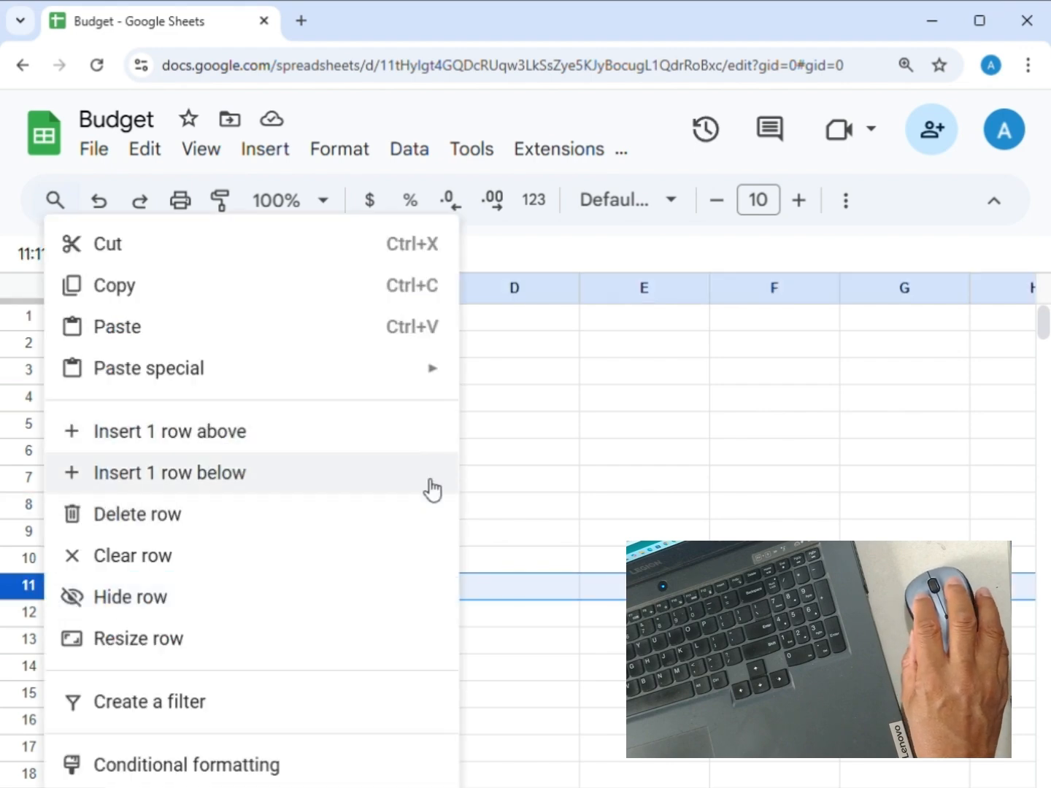
click(495, 490)
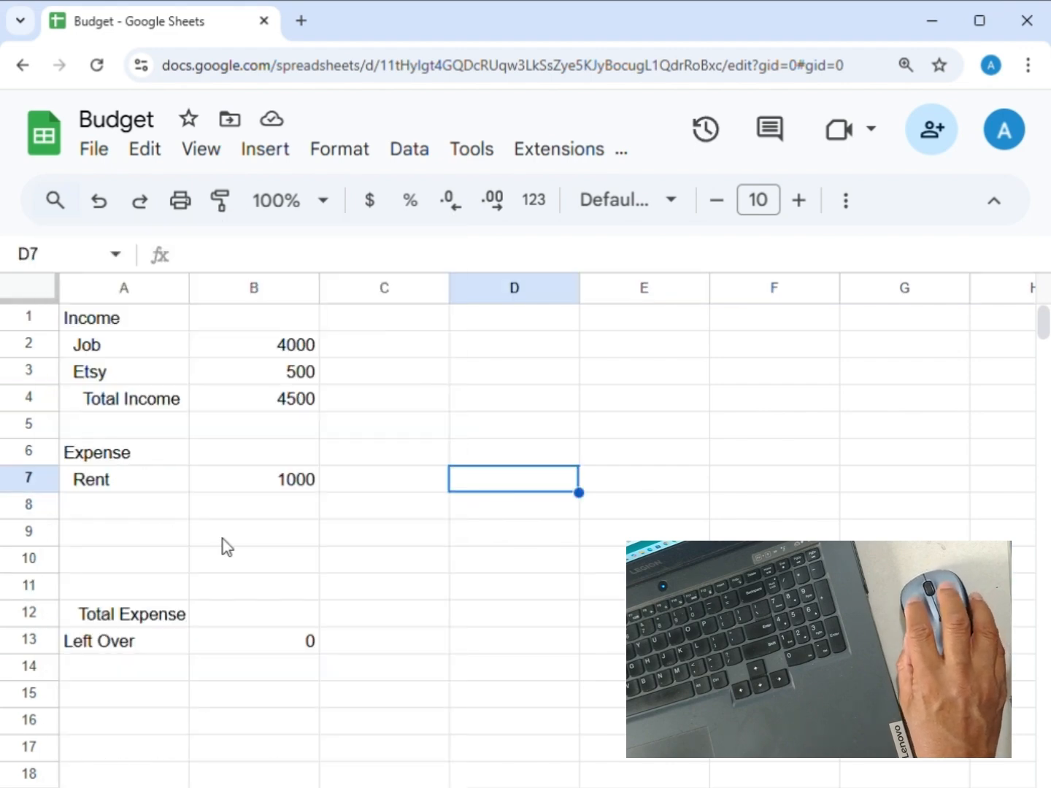
Enter the expense labels "Utilities" in A8 and "Groceries" in A9, indented with leading spaces to match Rent
click(123, 503)
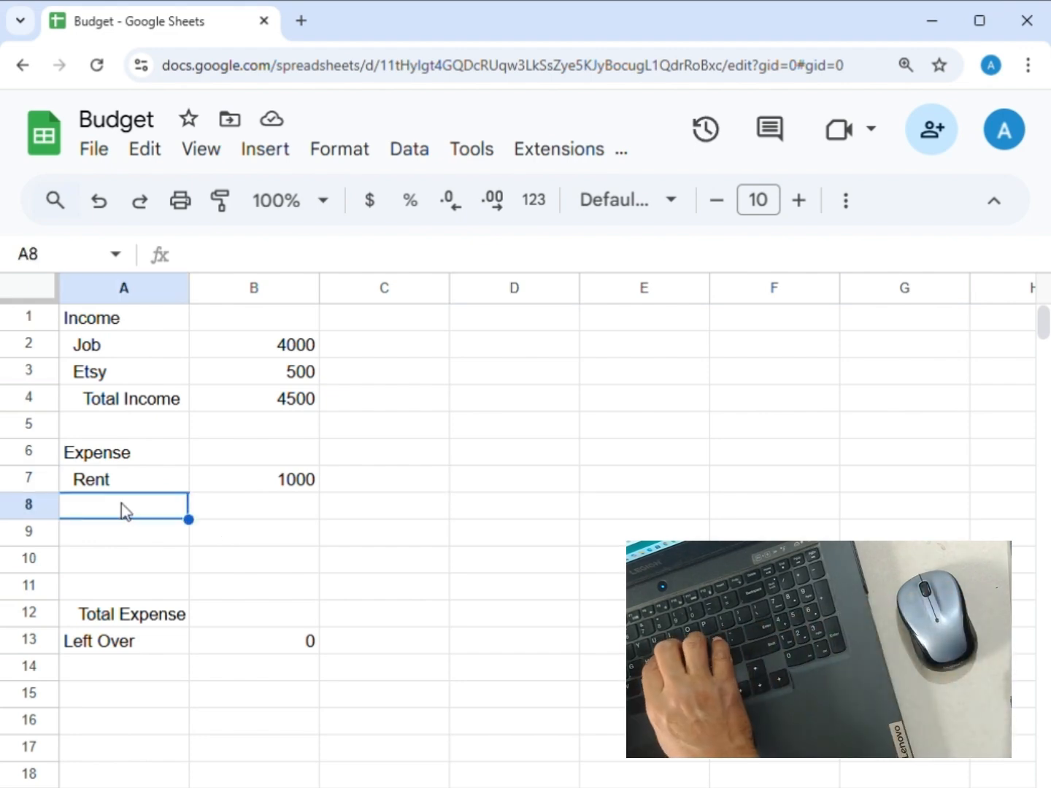
key(Return)
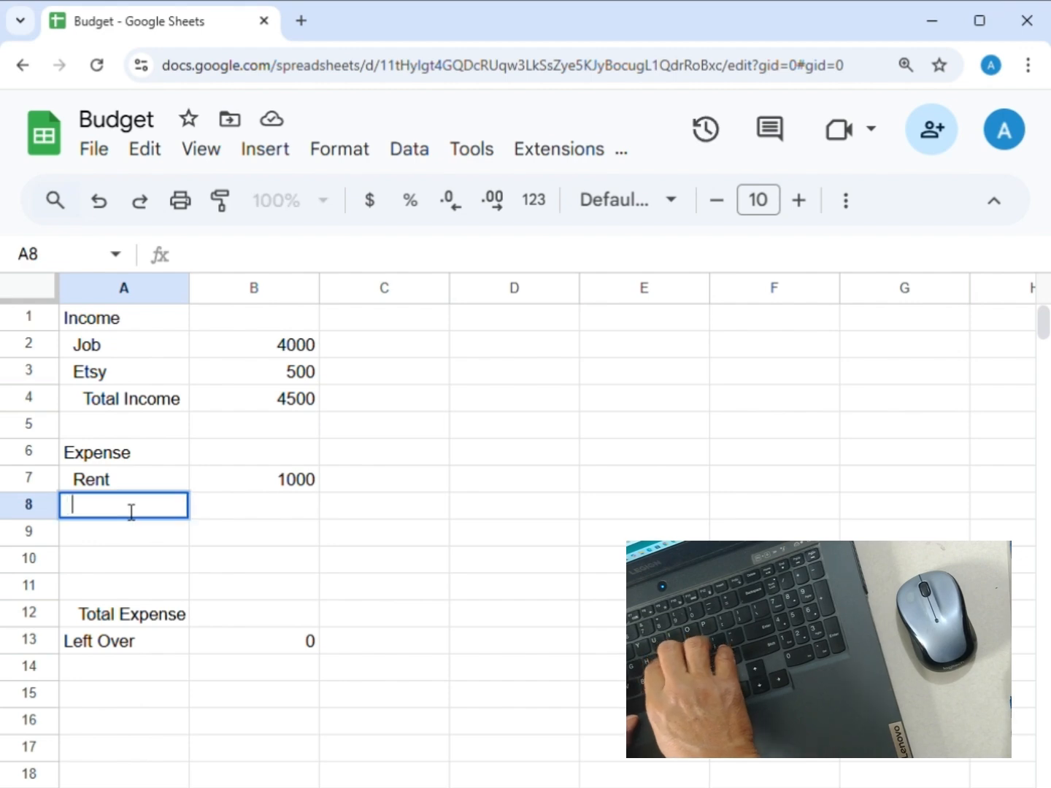
text(Utilities)
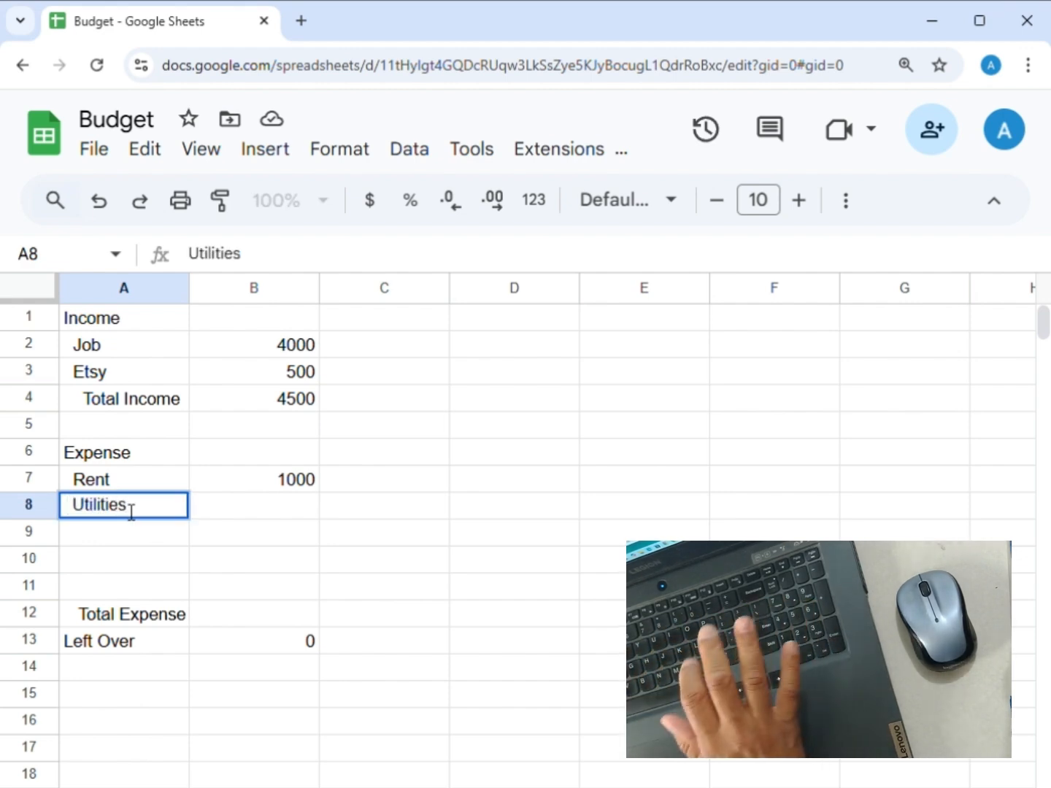
key(Return)
text(Gro)
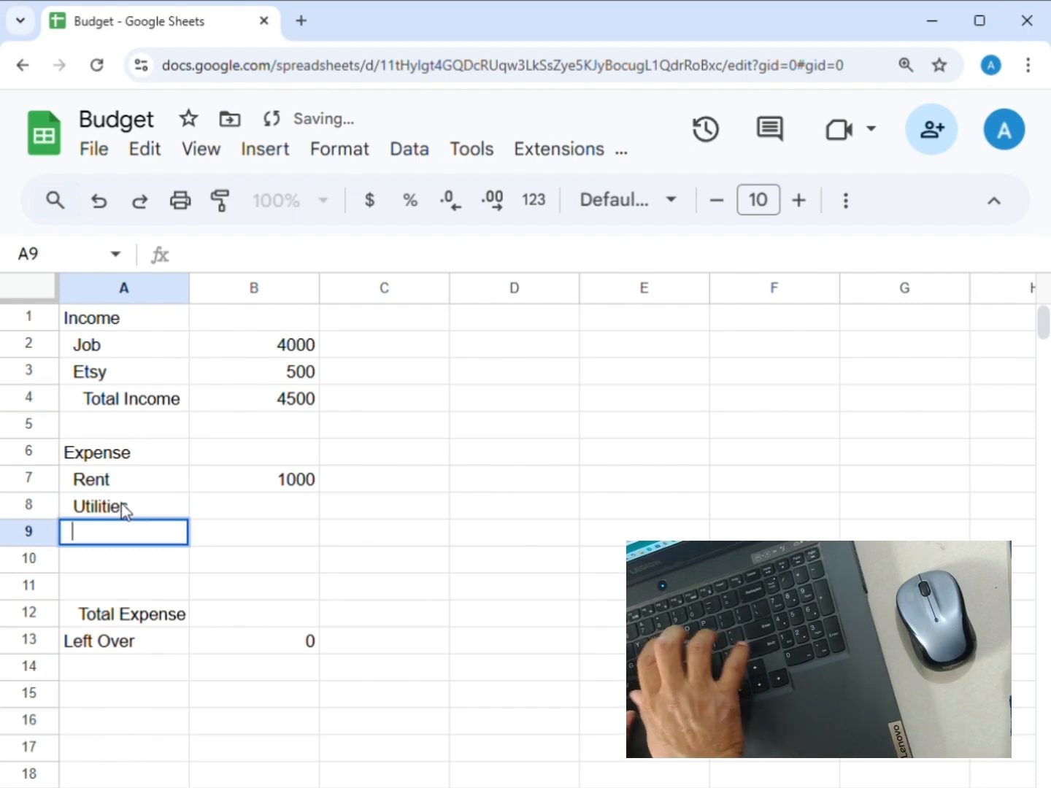
text(ceries)
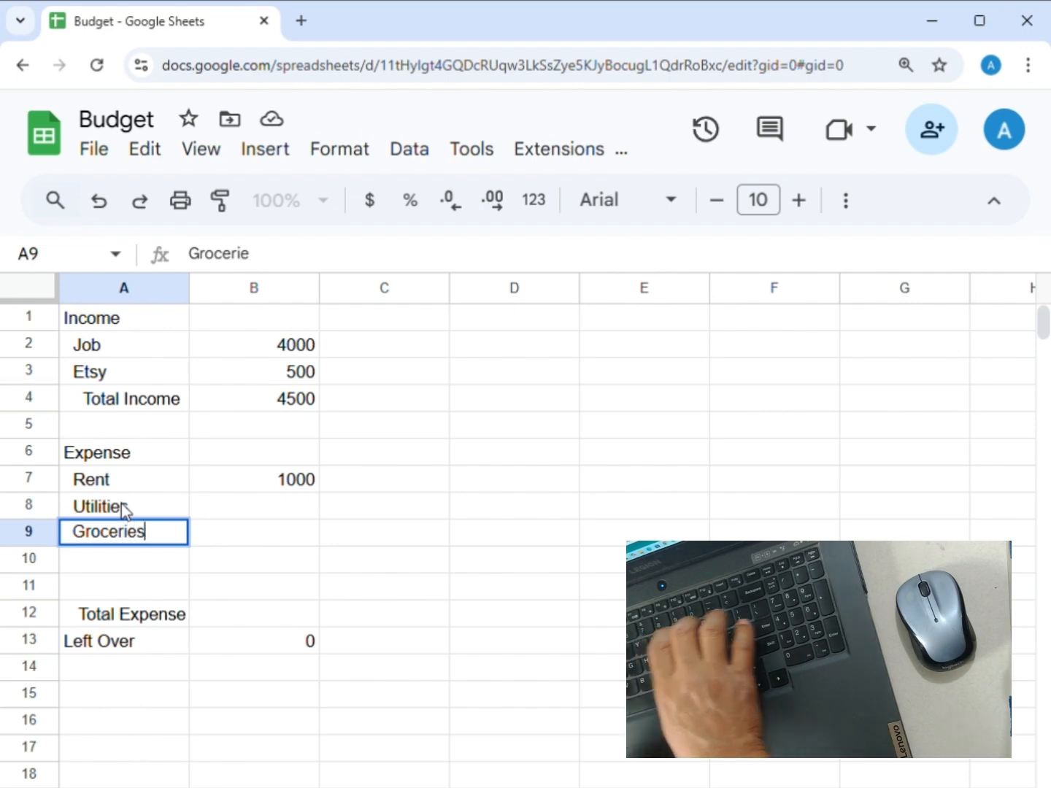
key(Return)
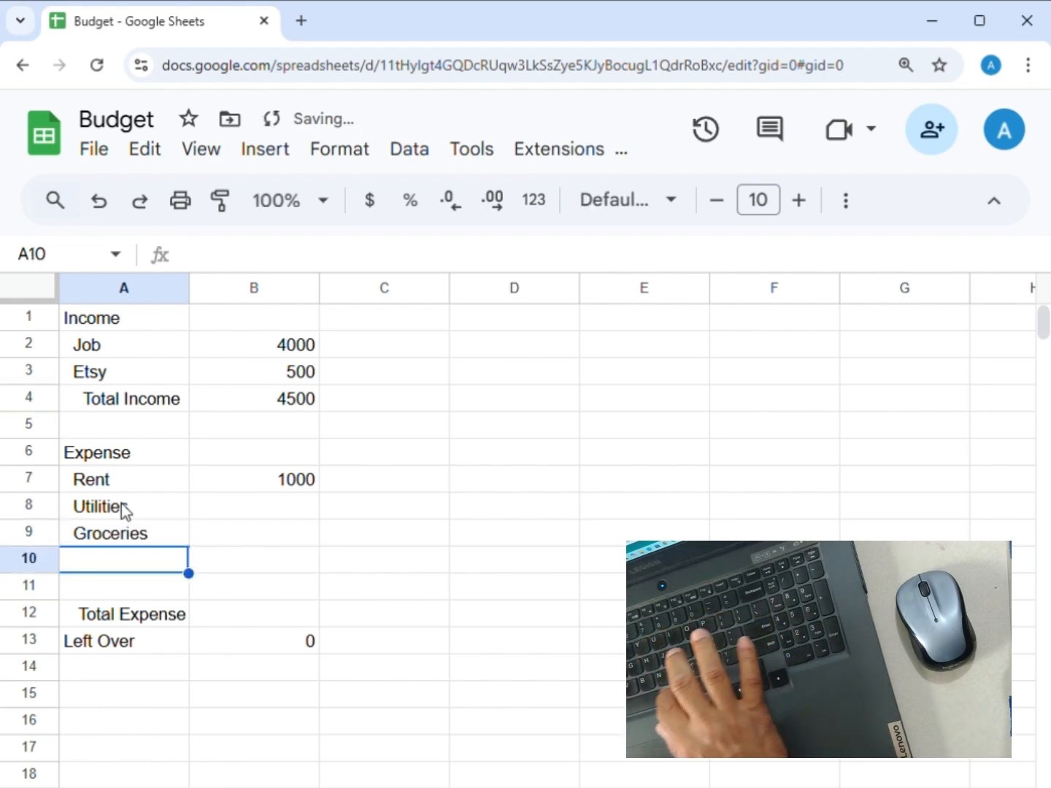
Enter the expense labels "Entertainment" in A10 and "Transportation" in A11, indented with leading spaces like the items above
text(Ent)
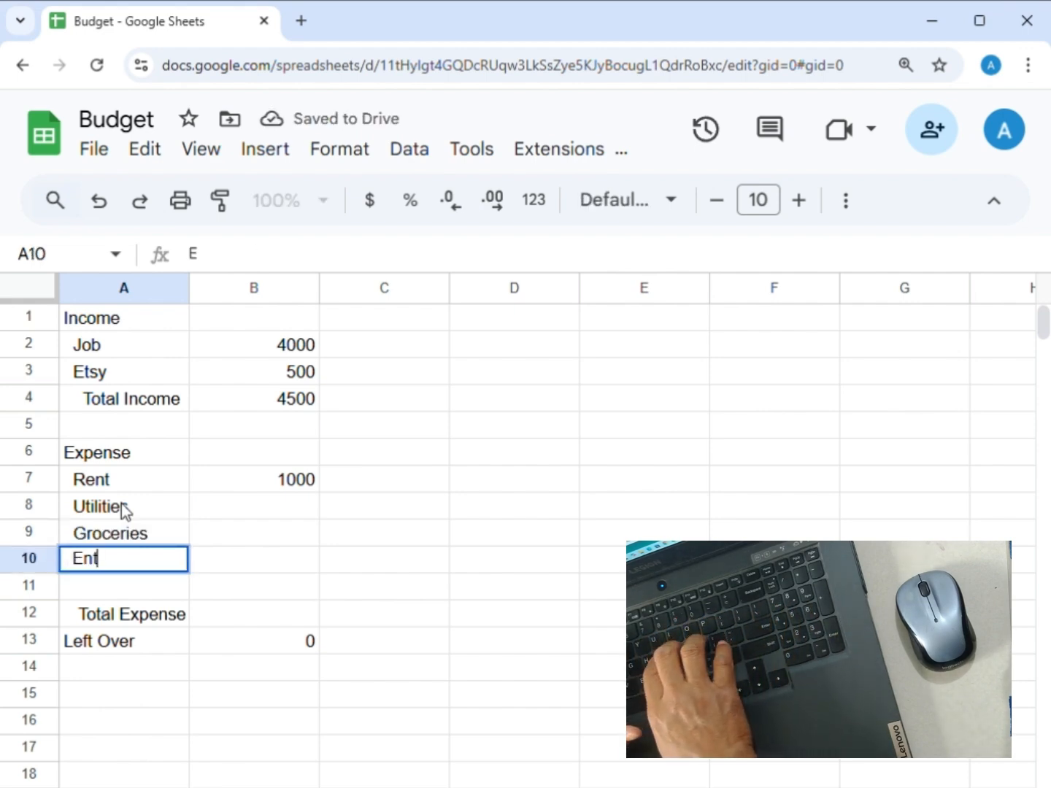
text(ertainment)
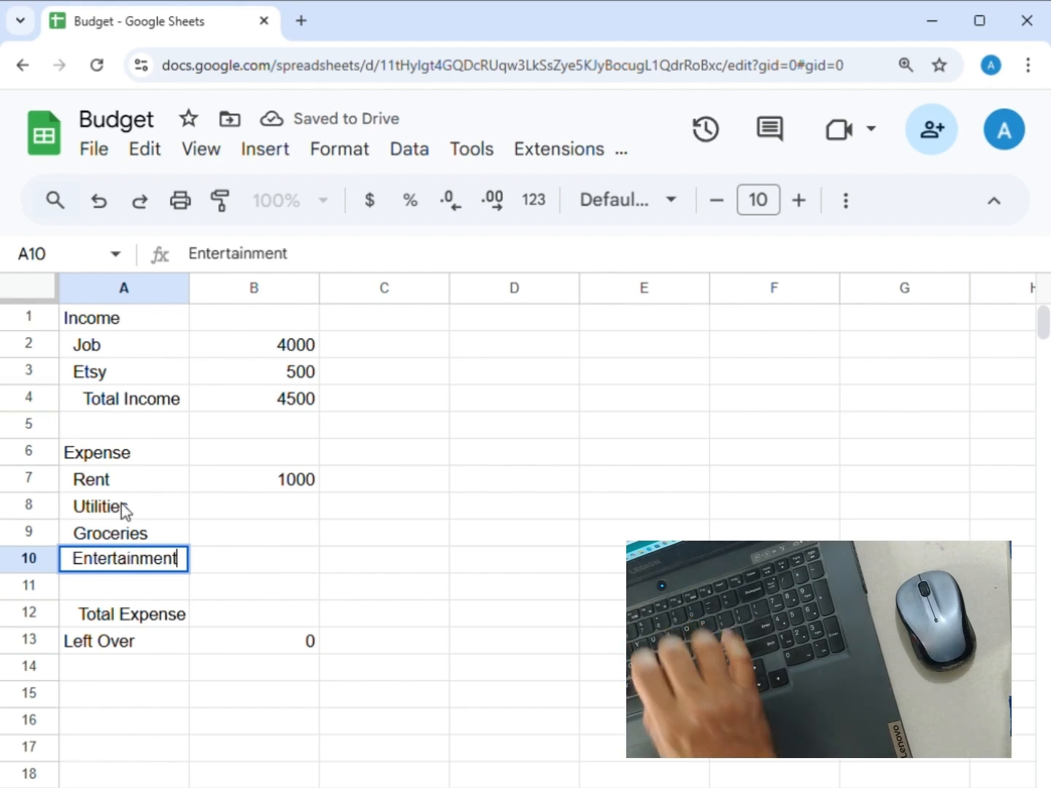
key(Return)
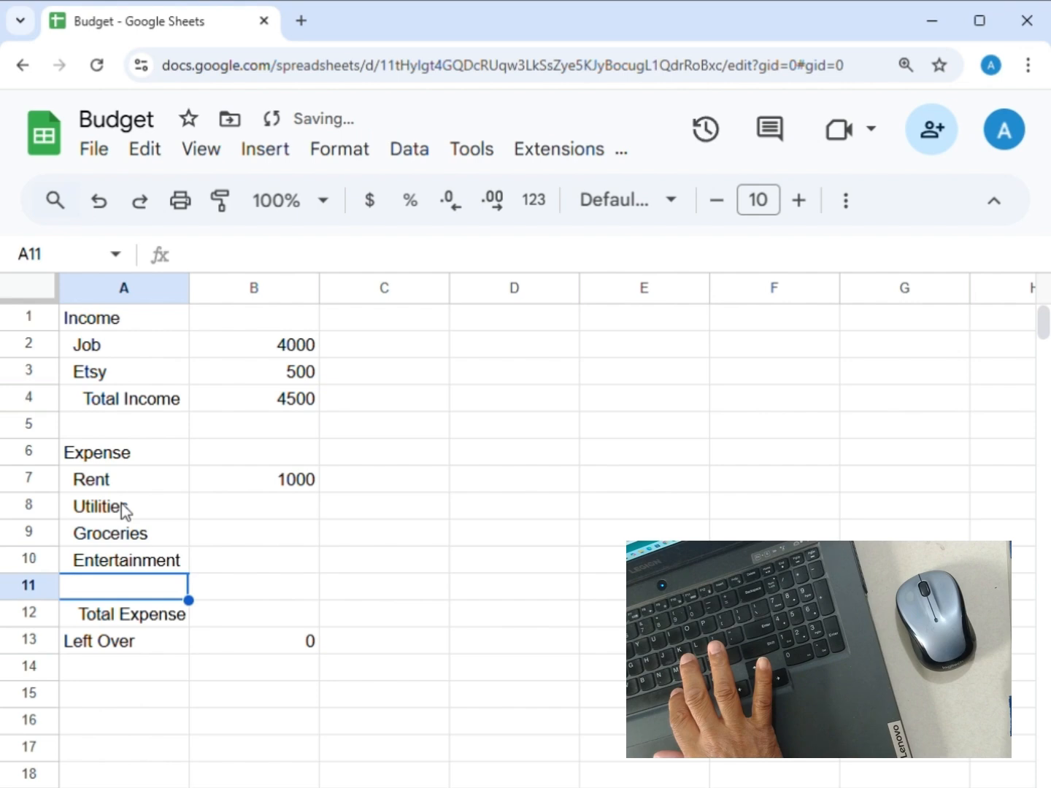
text(Transportat)
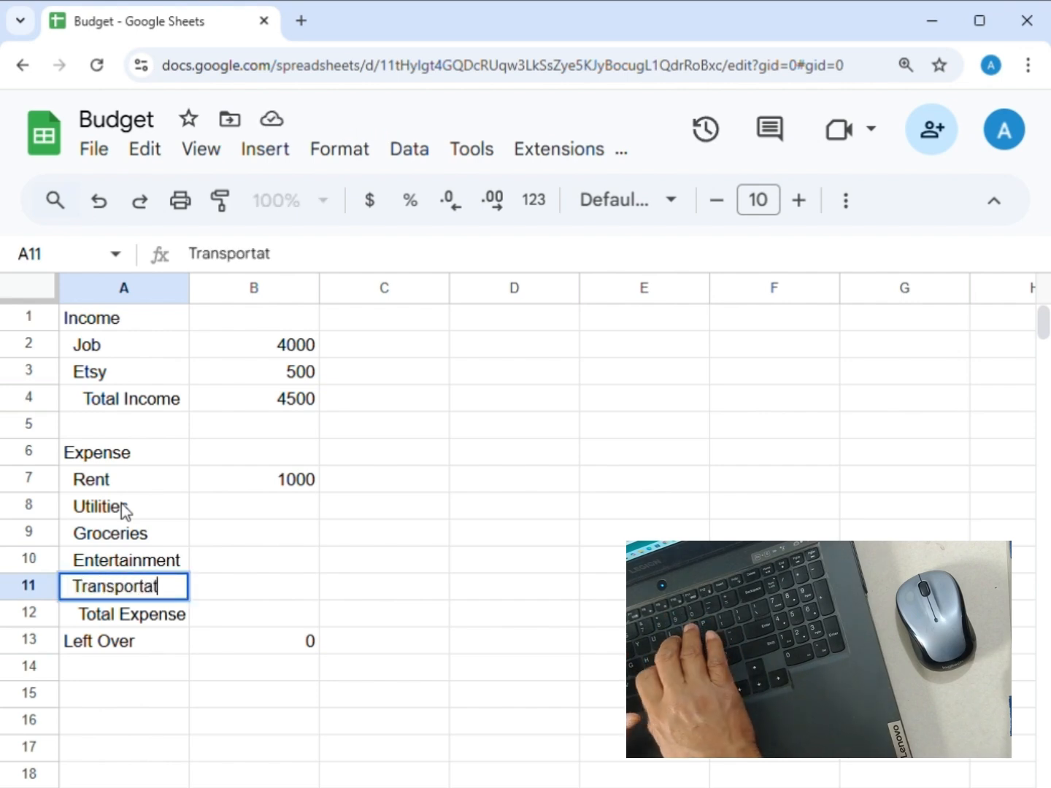
text(ino)
key(BackSpace)
key(BackSpace)
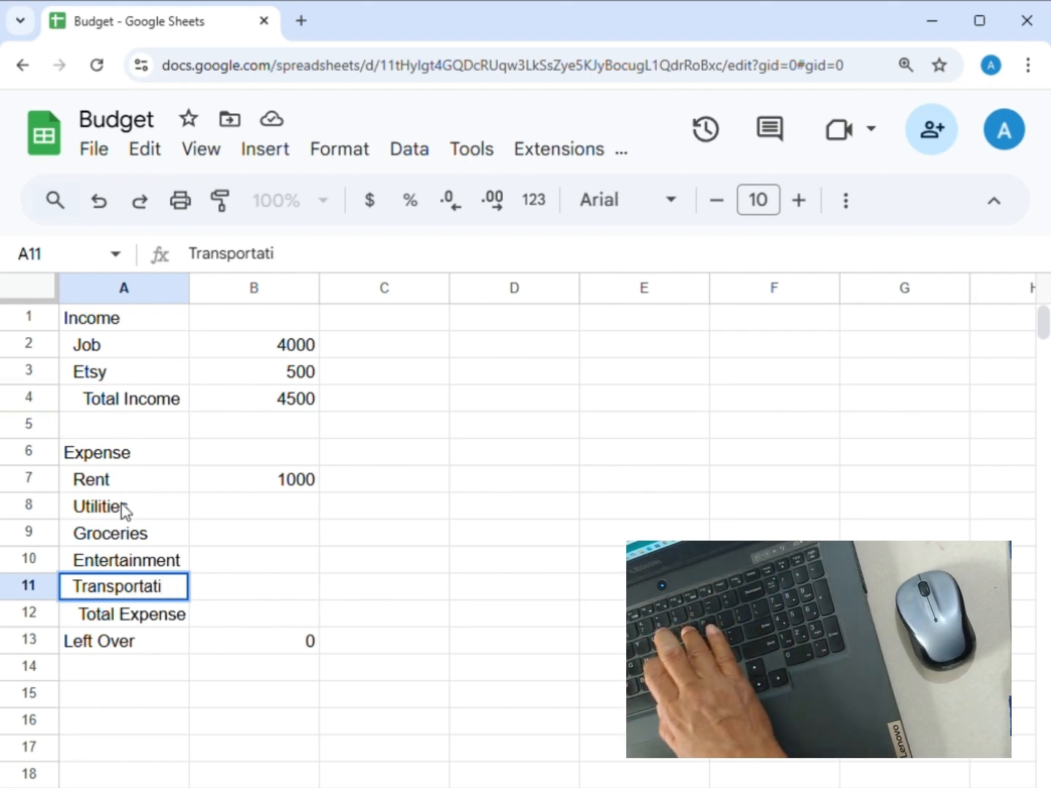
text(on)
key(Return)
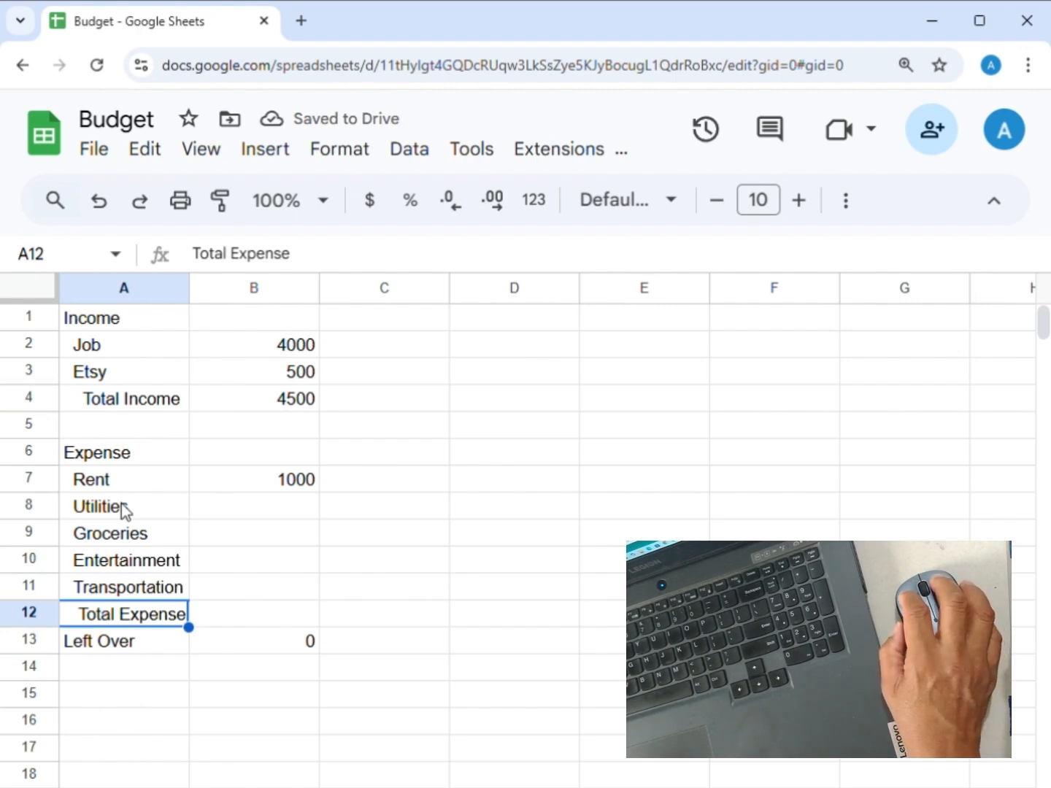
Enter the expense amounts in B8 to B11: 500 for Utilities, 300 for Groceries, 200 for Entertainment and 100 for Transportation
click(249, 508)
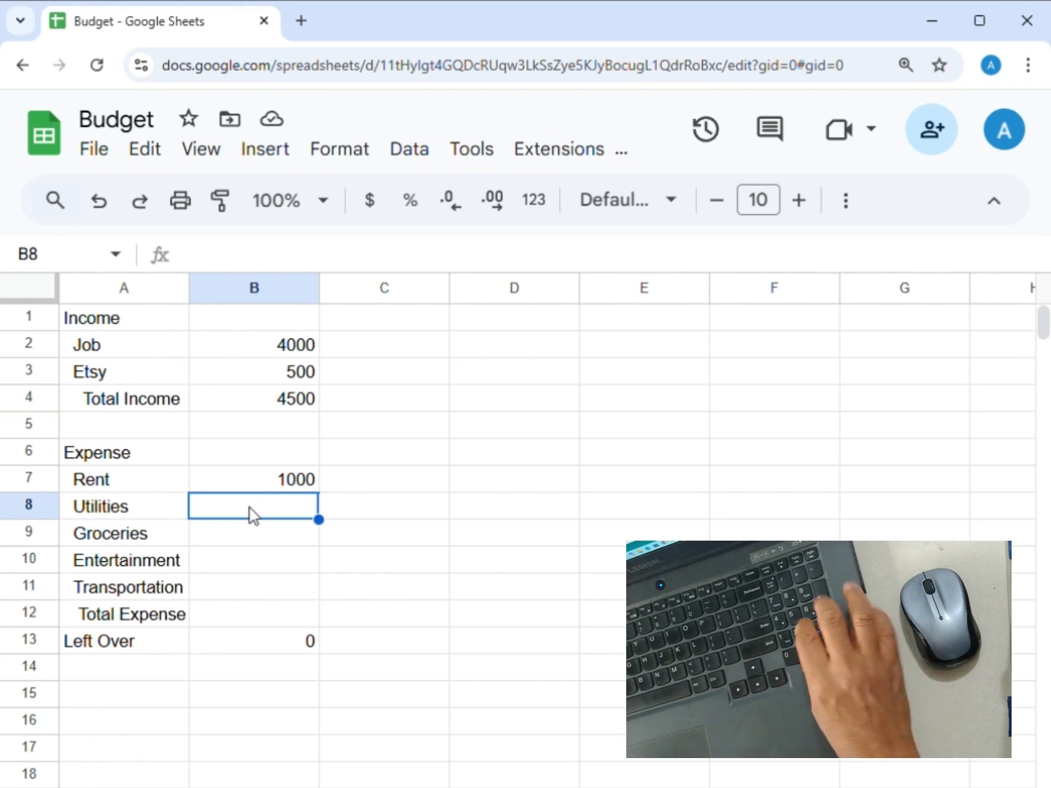
text(50)
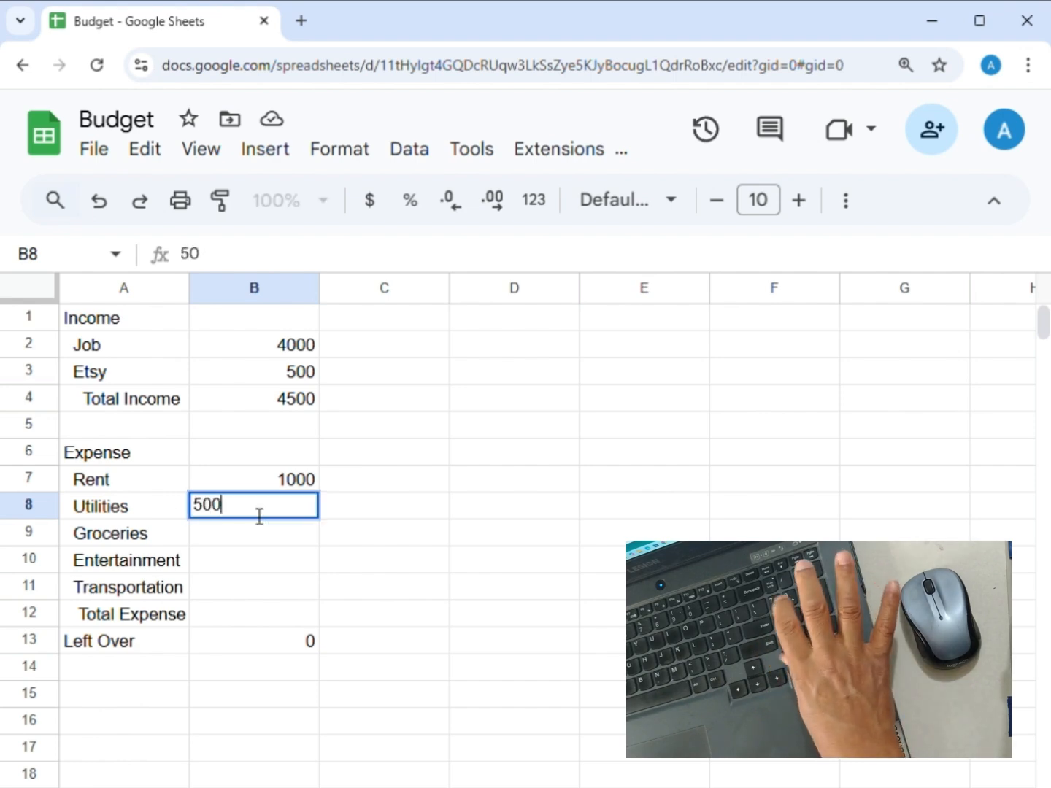
text(0)
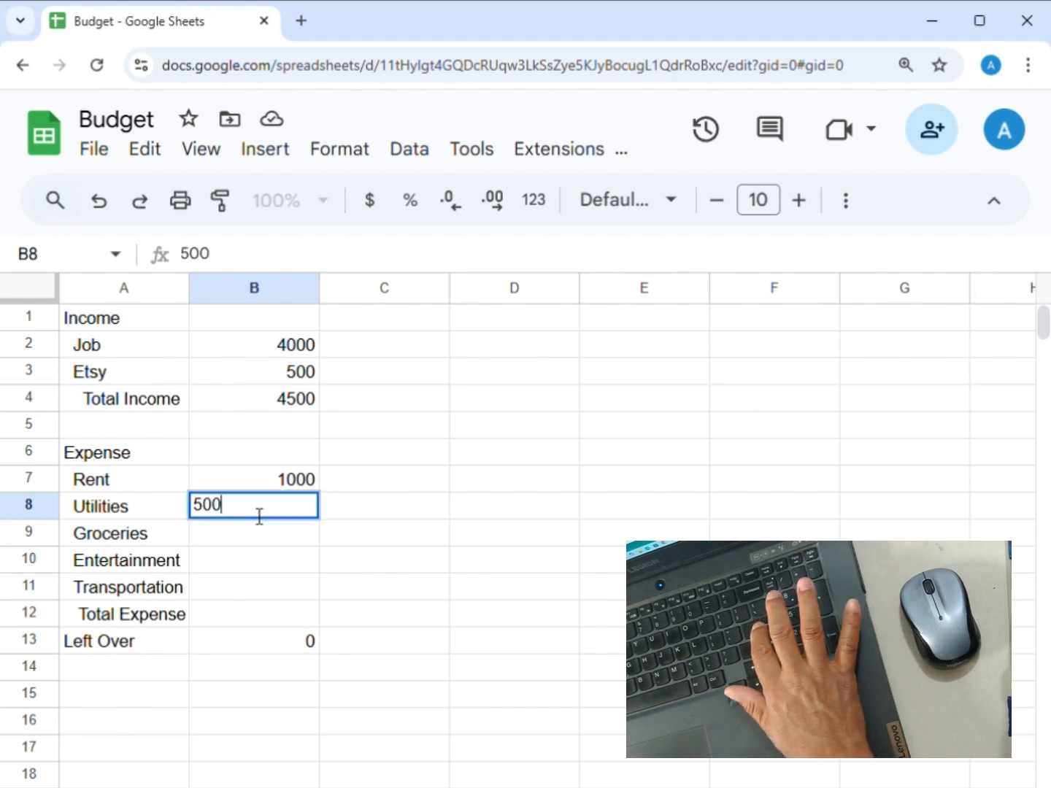
key(Return)
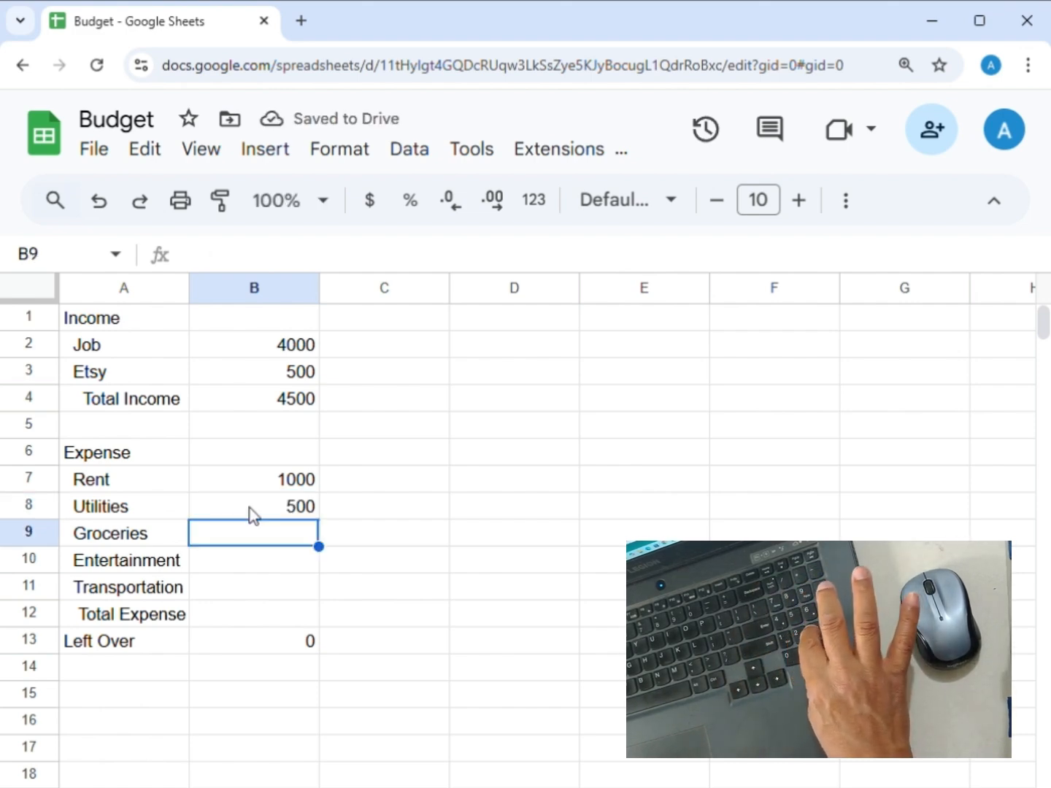
text(300)
key(Return)
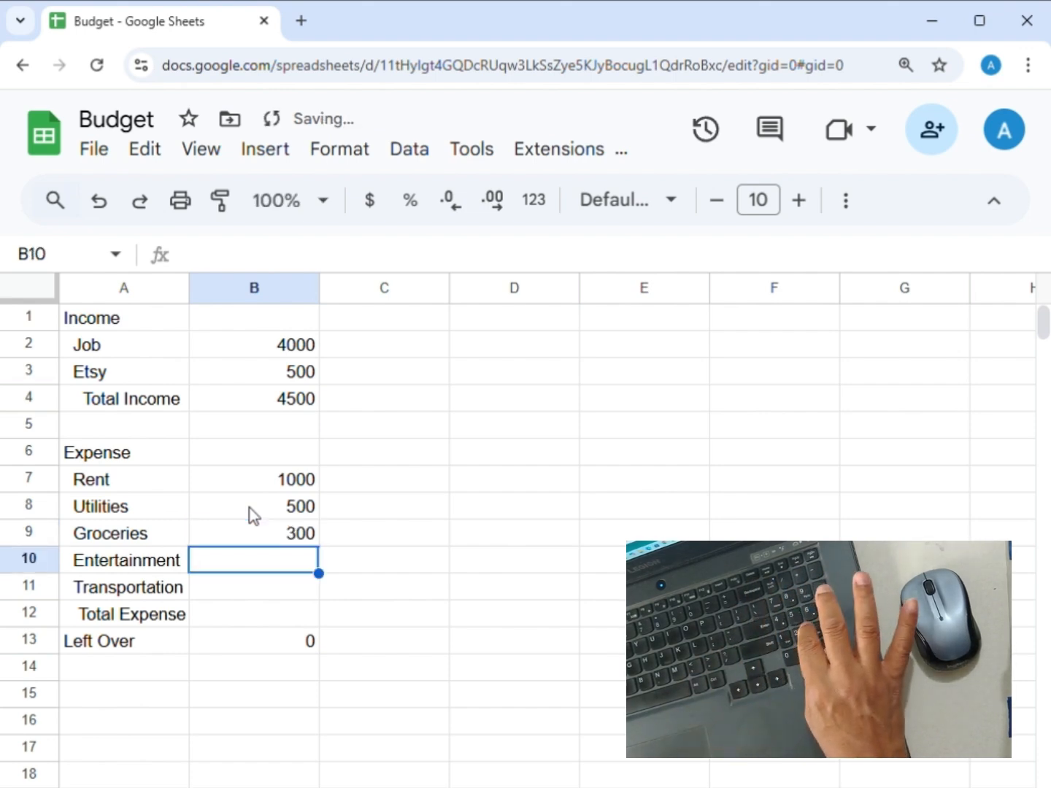
text(2)
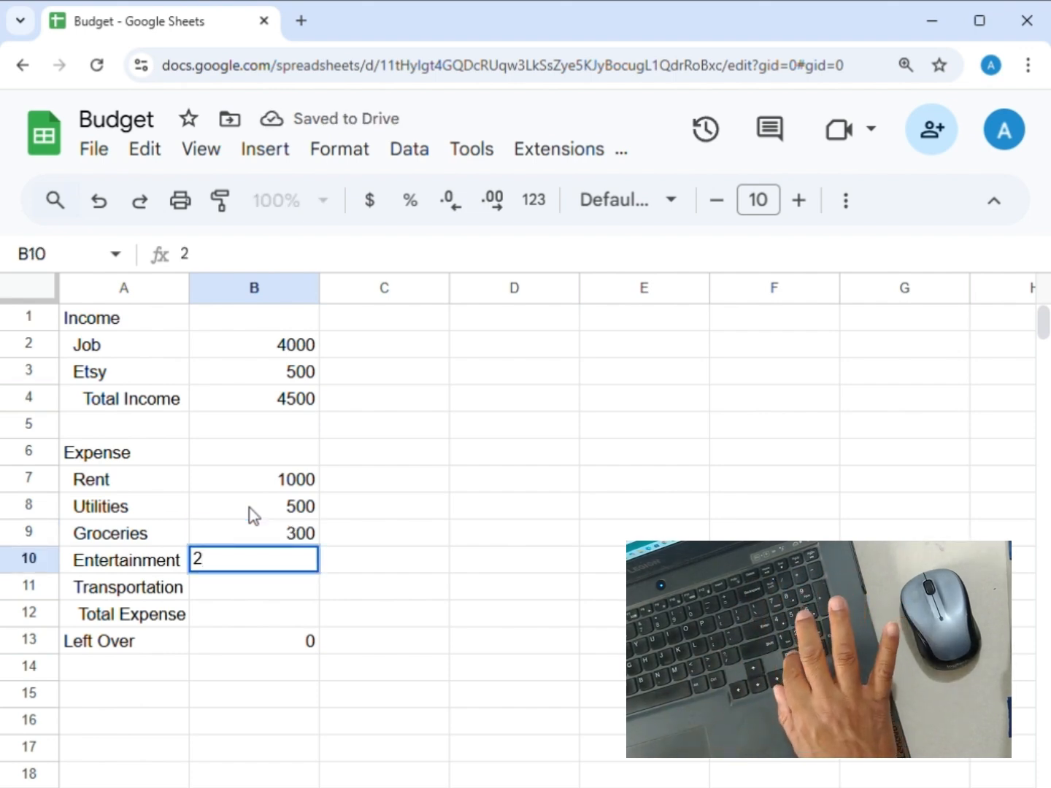
text(00)
key(Return)
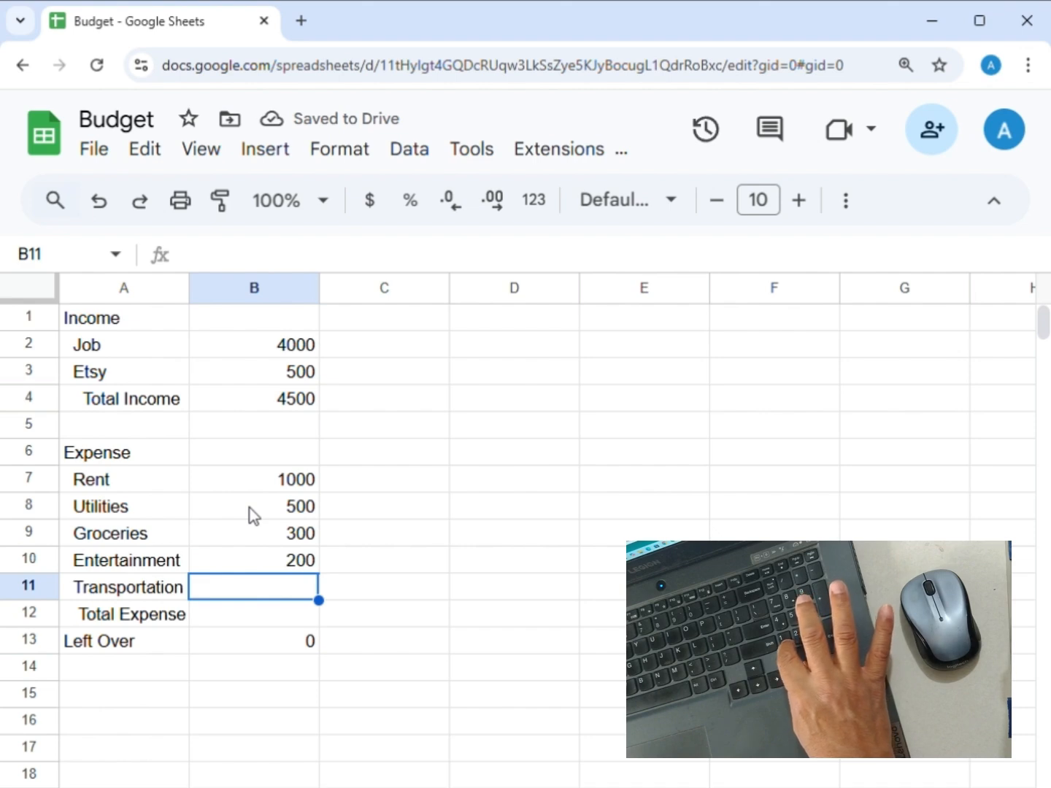
text(100)
key(Return)
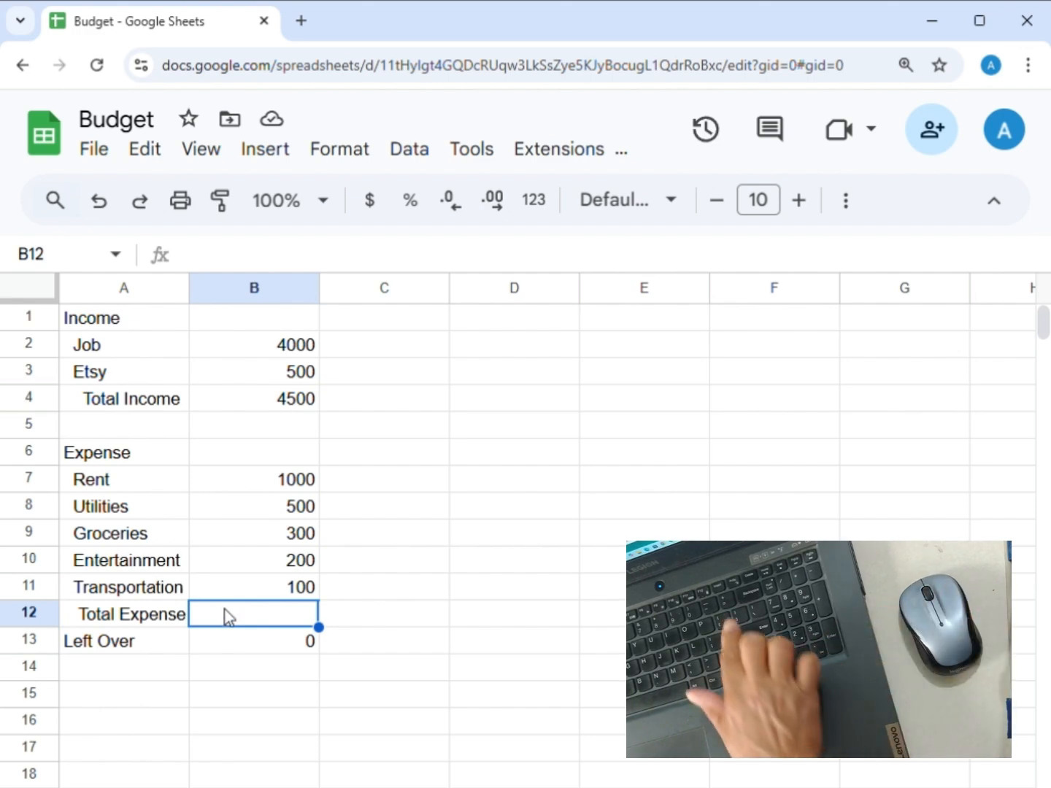
Calculate Total Expense in B12 by adding the five expense cells individually with the formula =B7+B8+B9+B10+B11
text(=)
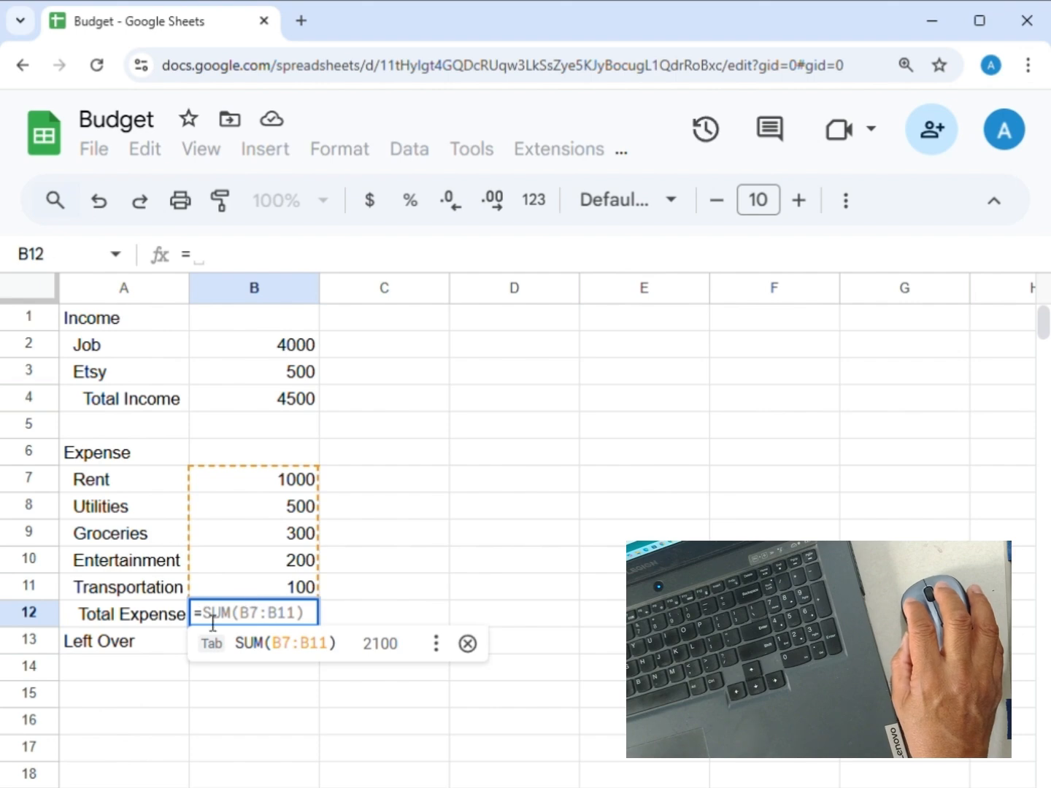
click(304, 612)
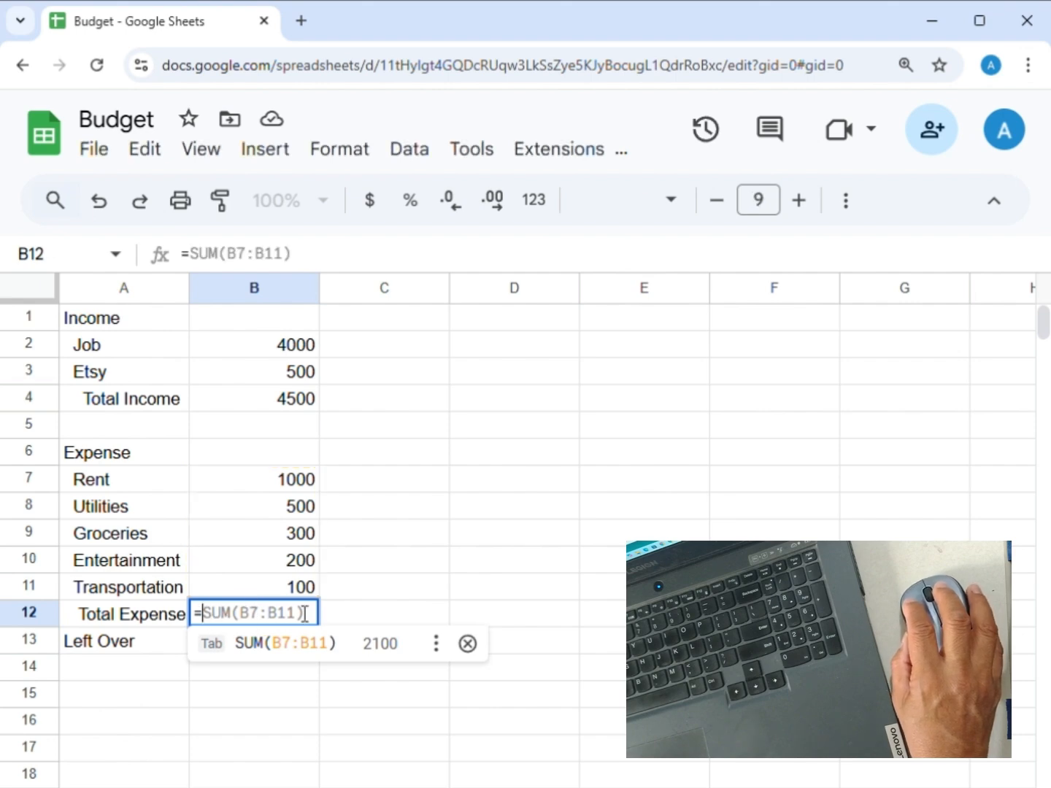
click(227, 487)
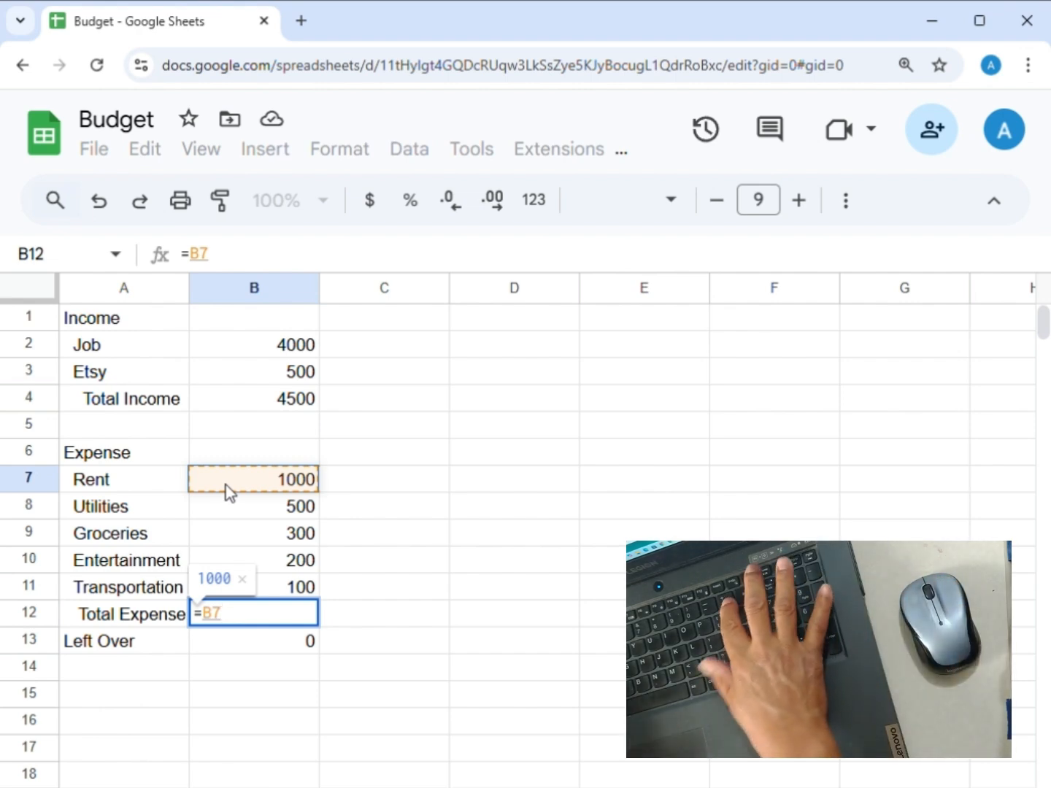
text(+)
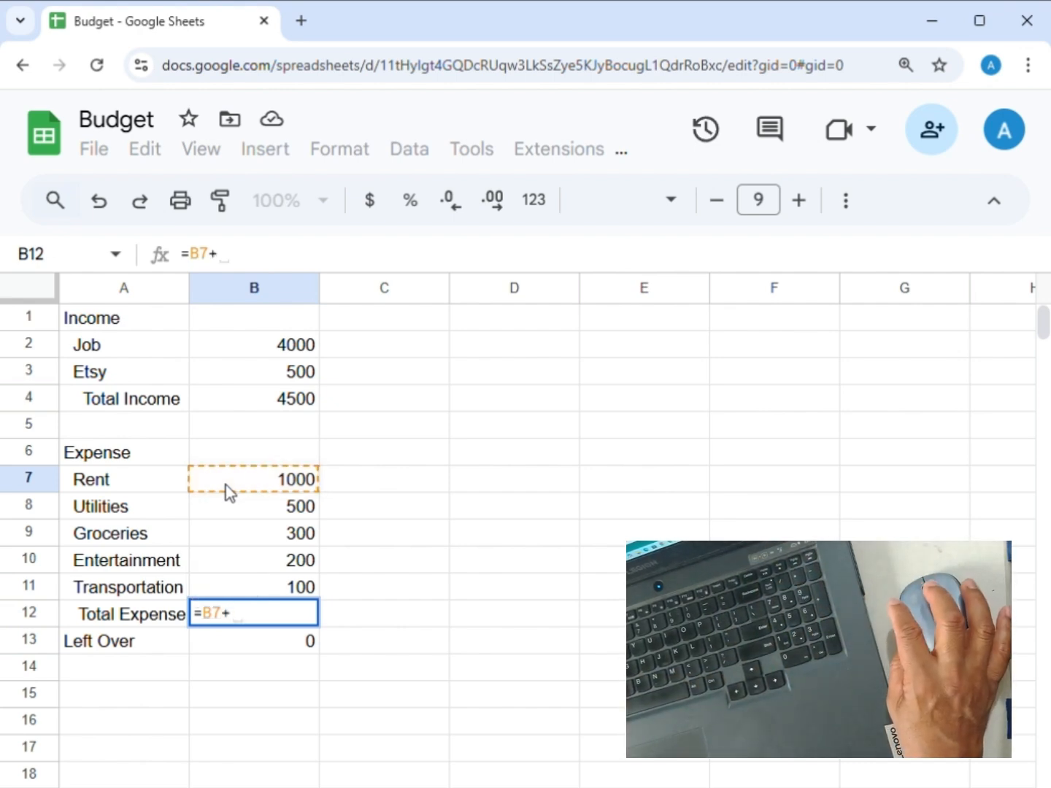
click(270, 510)
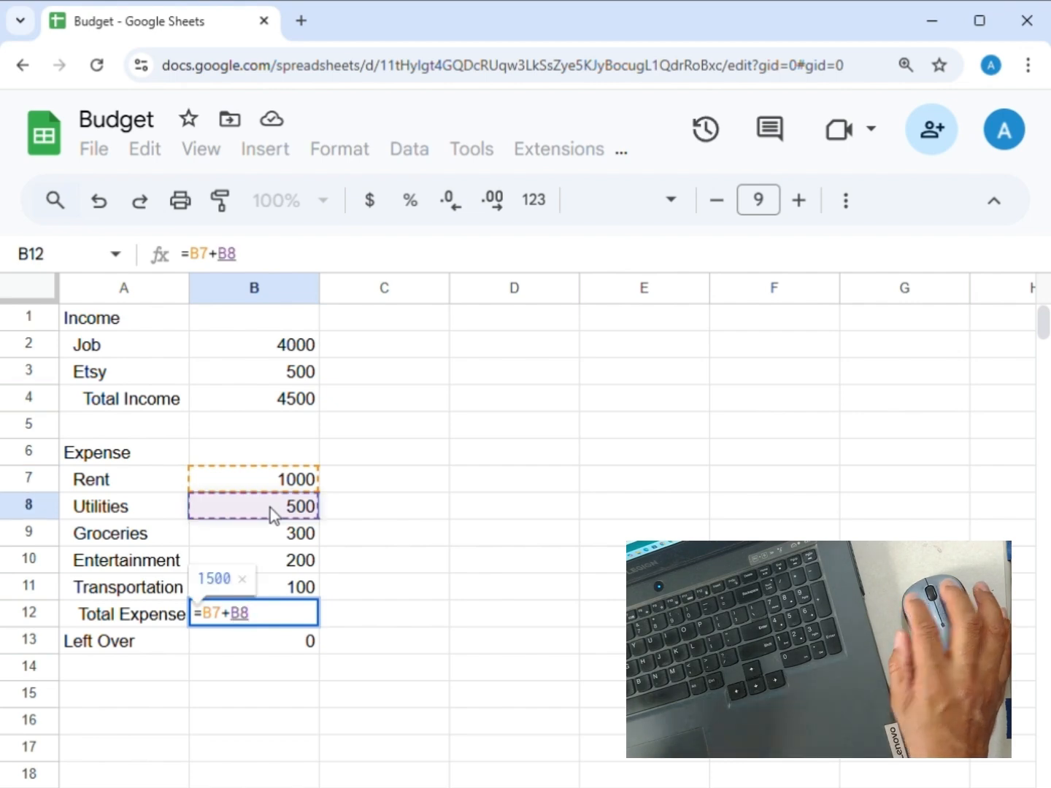
text(+)
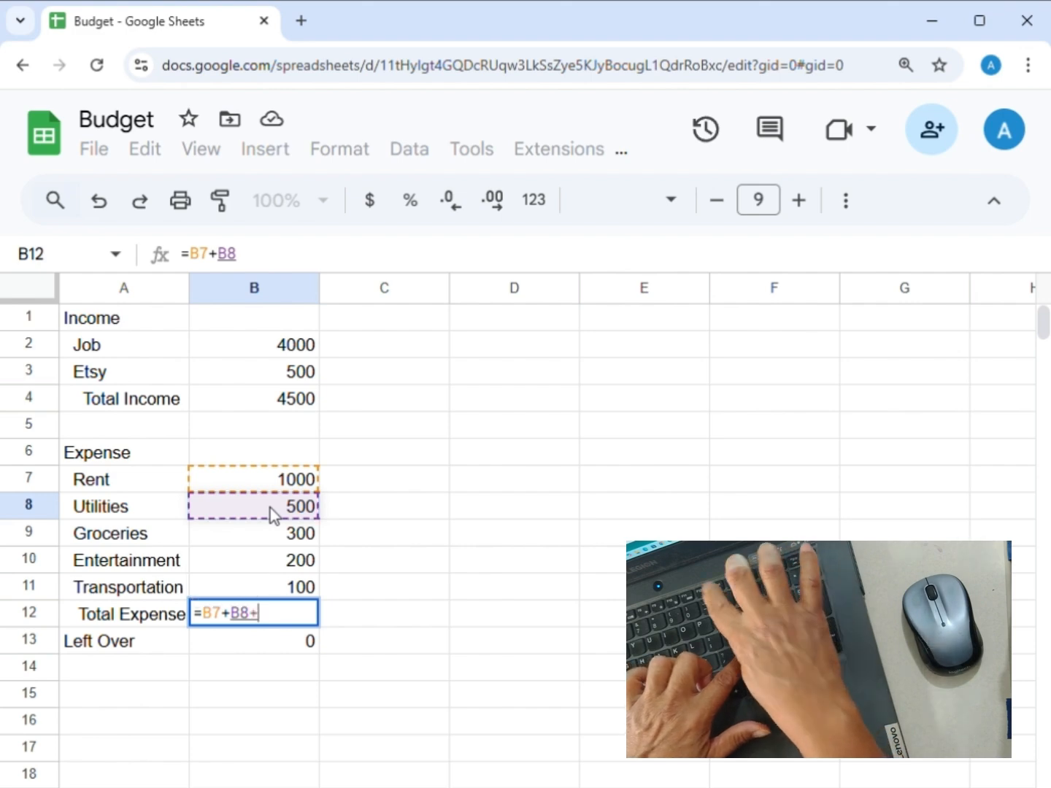
click(273, 529)
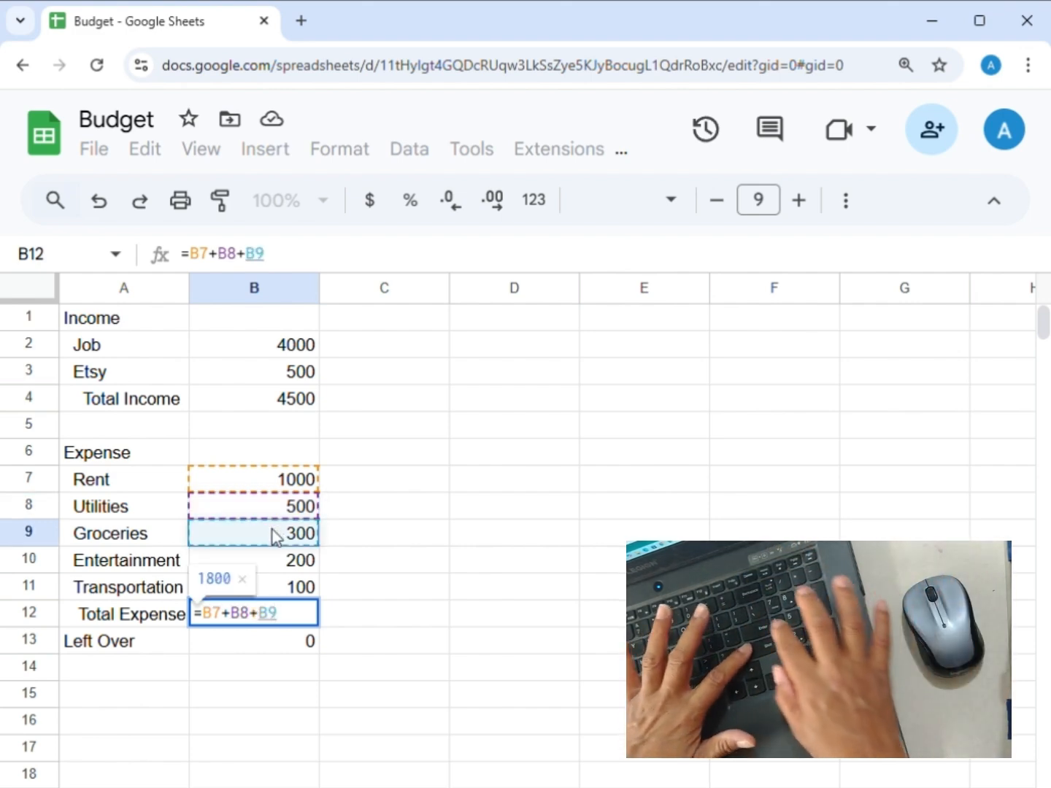
text(+)
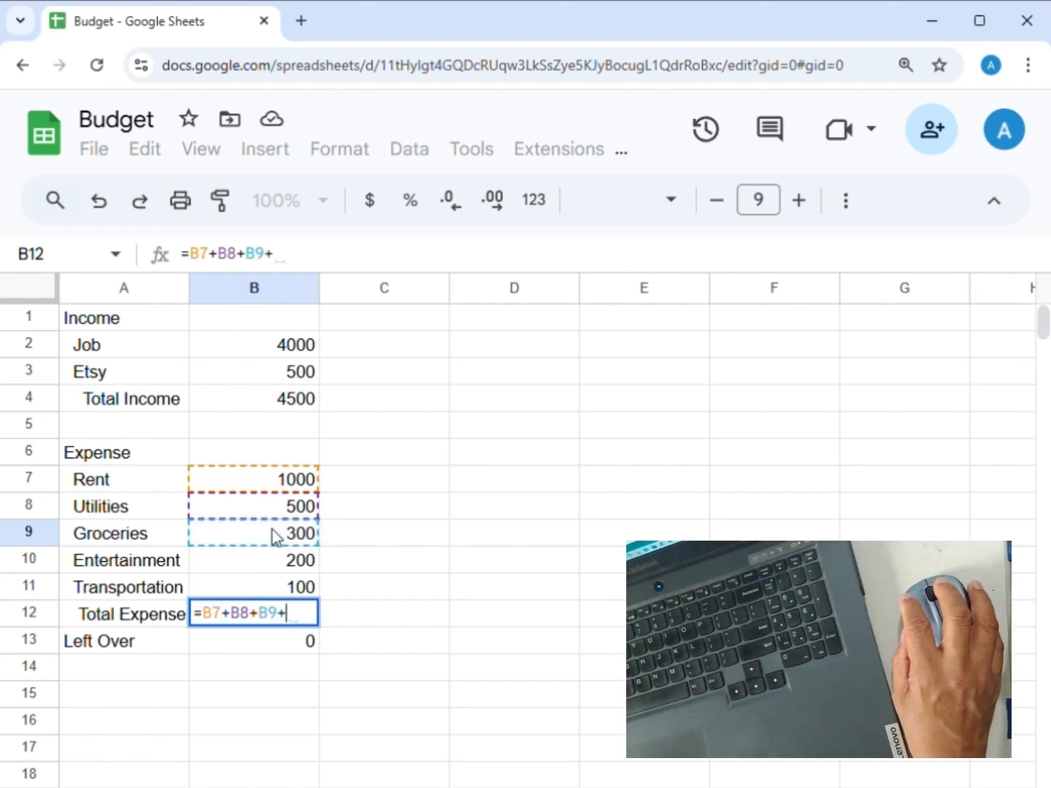
click(273, 565)
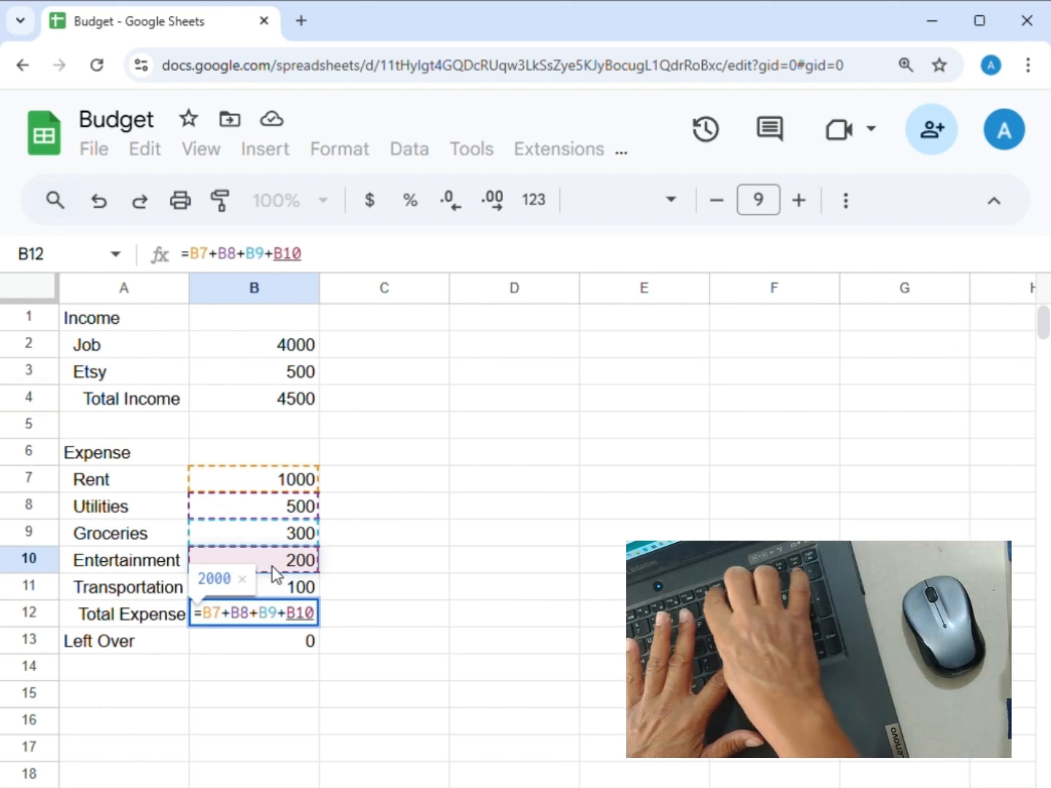
text(+)
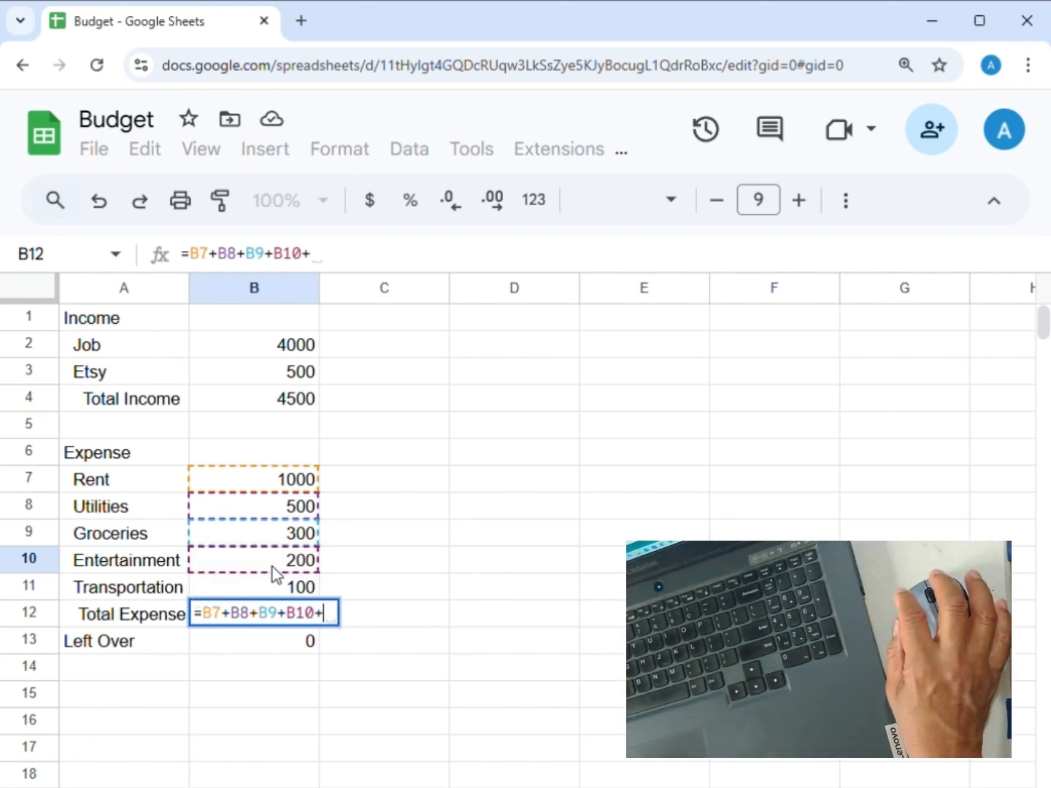
click(264, 588)
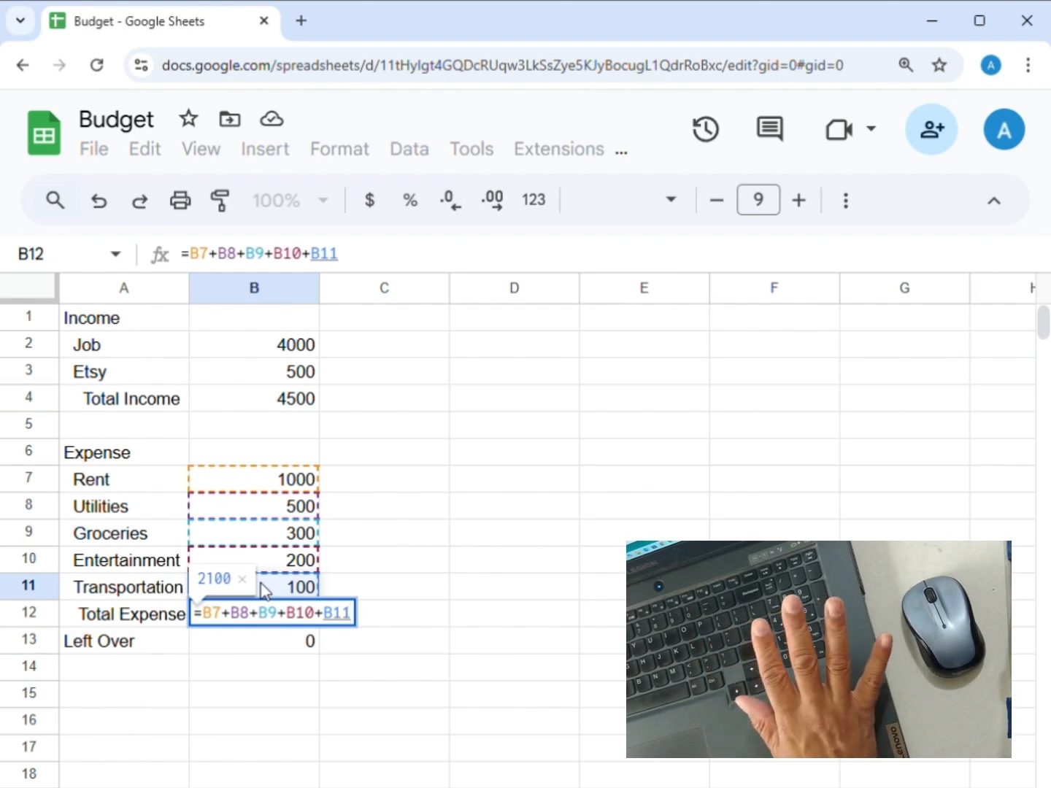
key(Return)
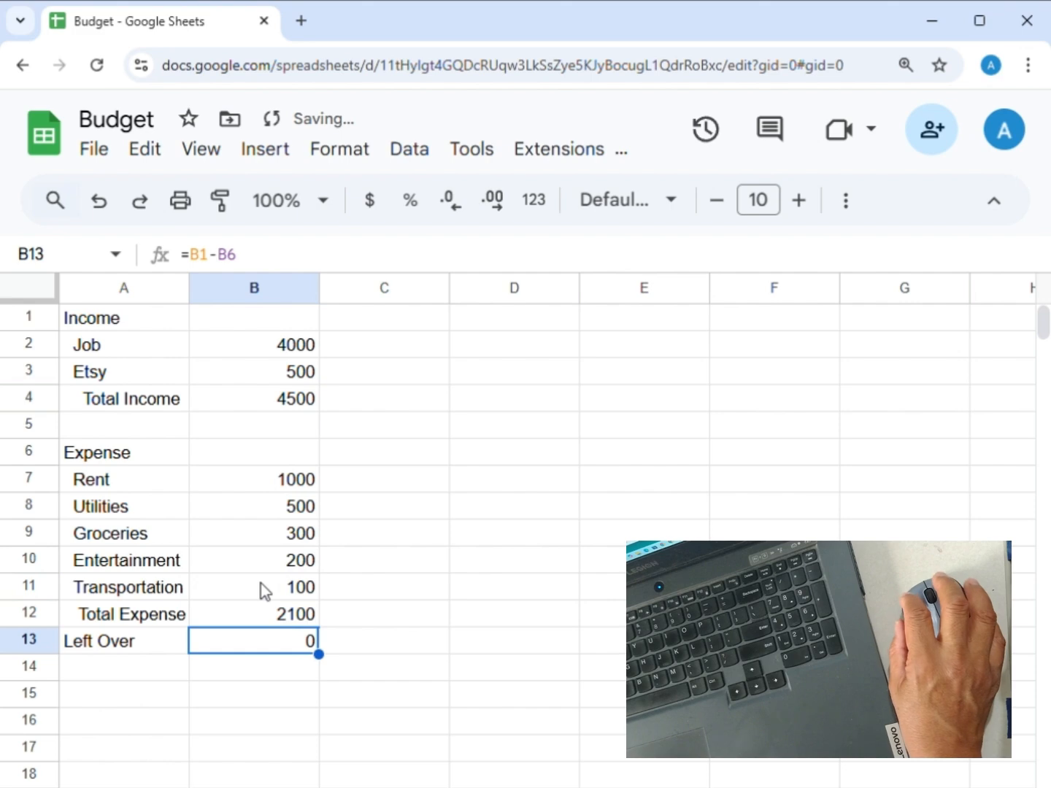
click(251, 620)
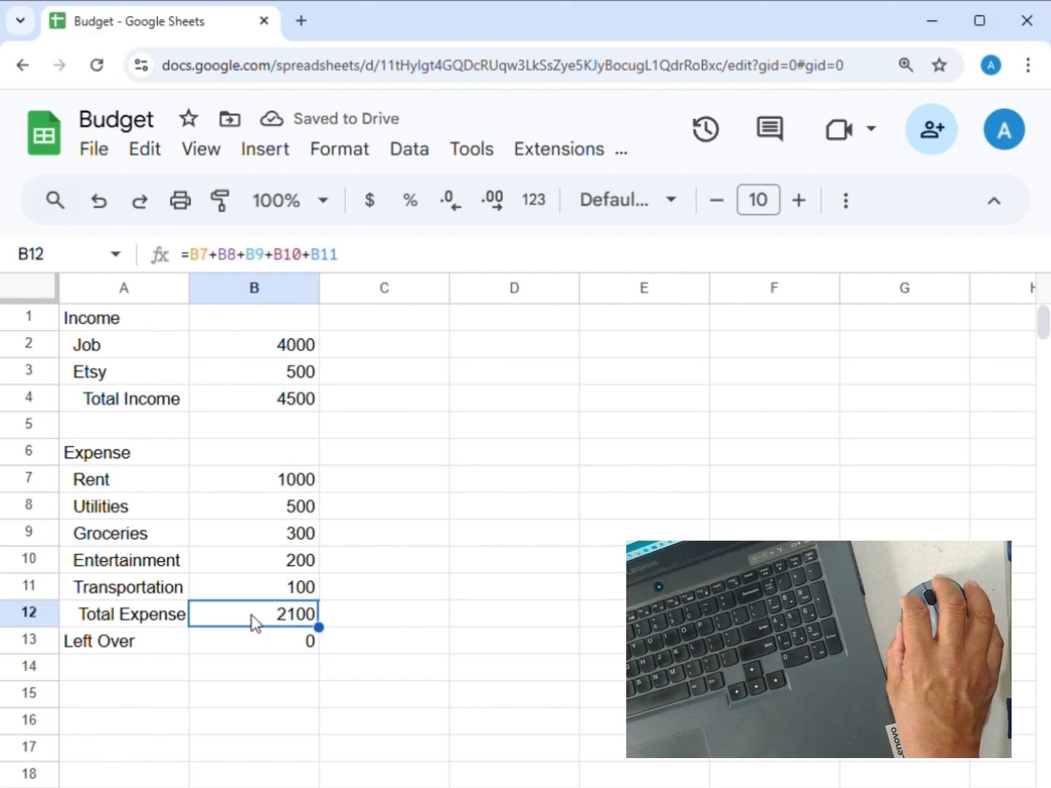